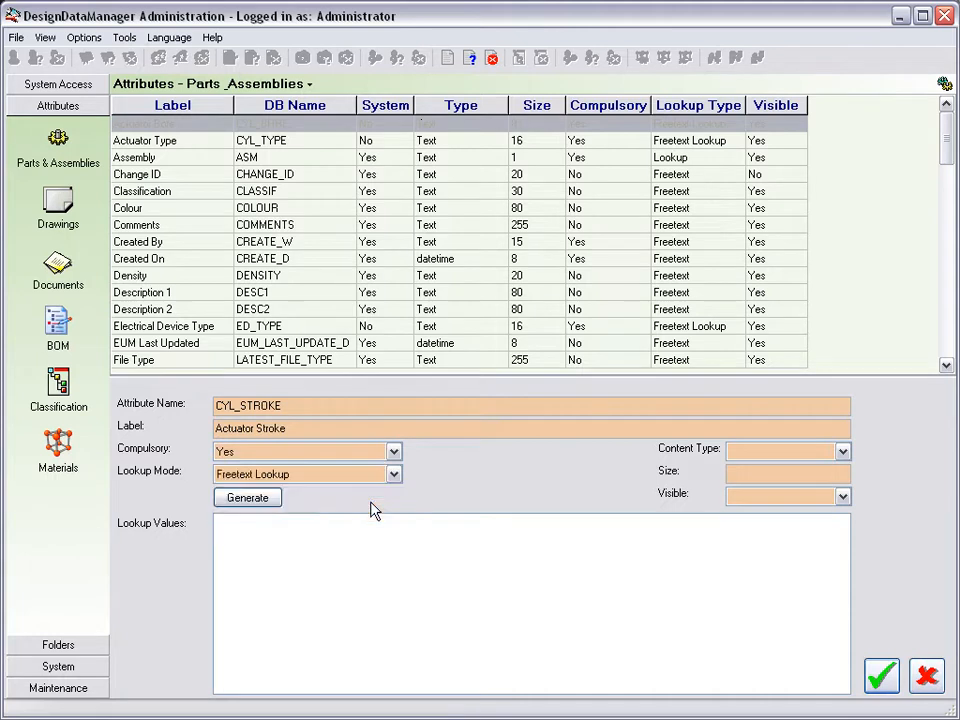
# Step: Set the CYL_STROKE attribute's content type to Text, its size to 8 and its visibility to Yes
pyautogui.click(751, 455)
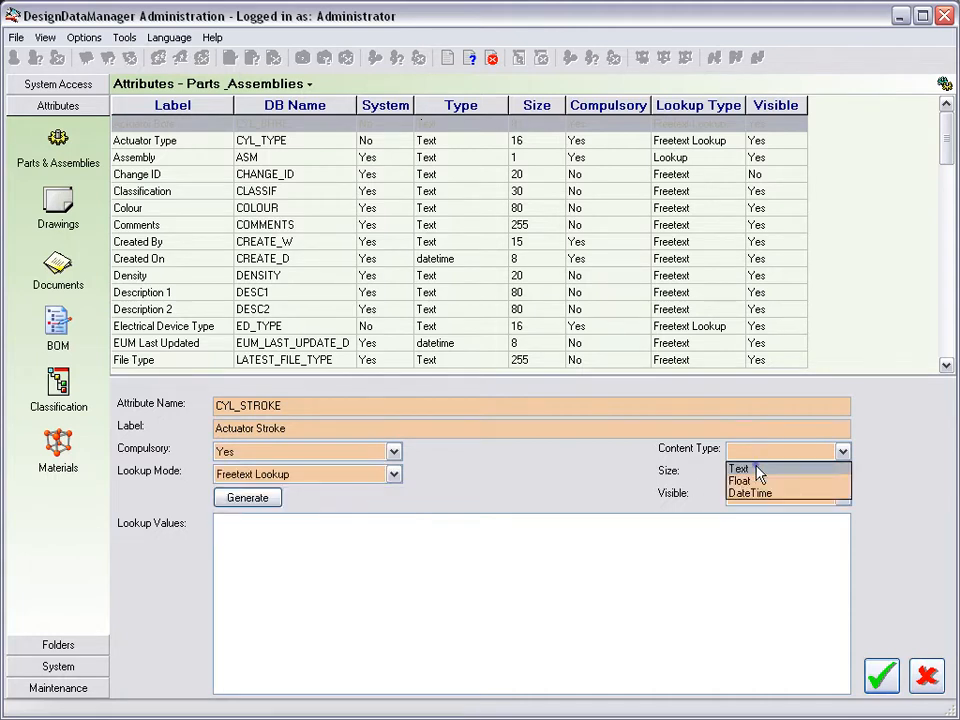
pyautogui.click(742, 466)
pyautogui.click(784, 474)
pyautogui.write('8')
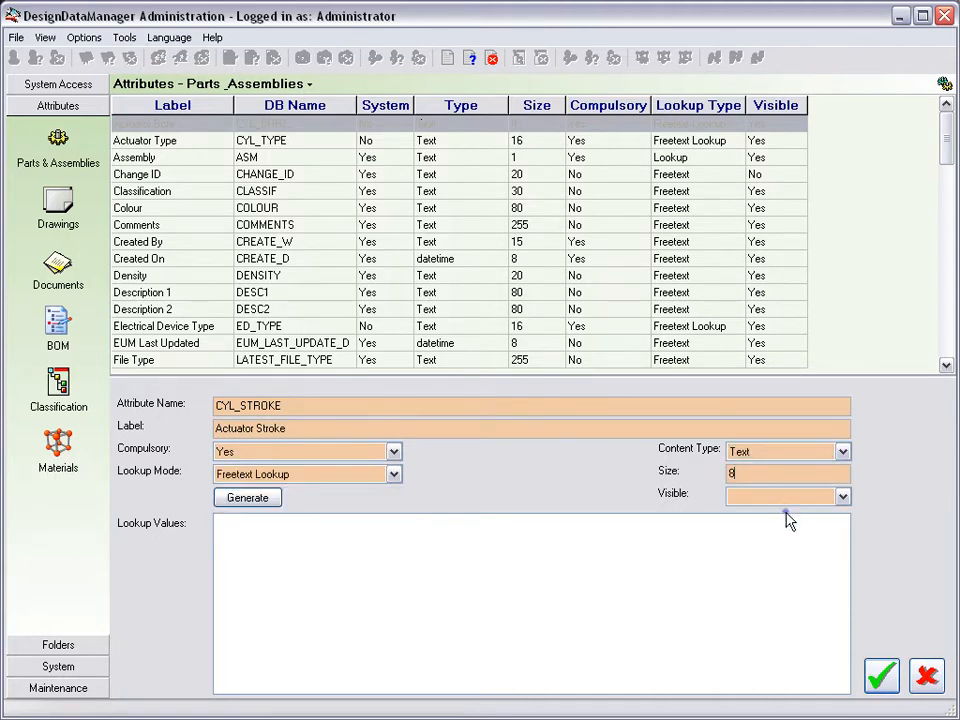
pyautogui.press('Tab')
pyautogui.press('Down')
# Step: Add 50 and 100 as lookup values for the Actuator Stroke attribute
pyautogui.rightClick(470, 561)
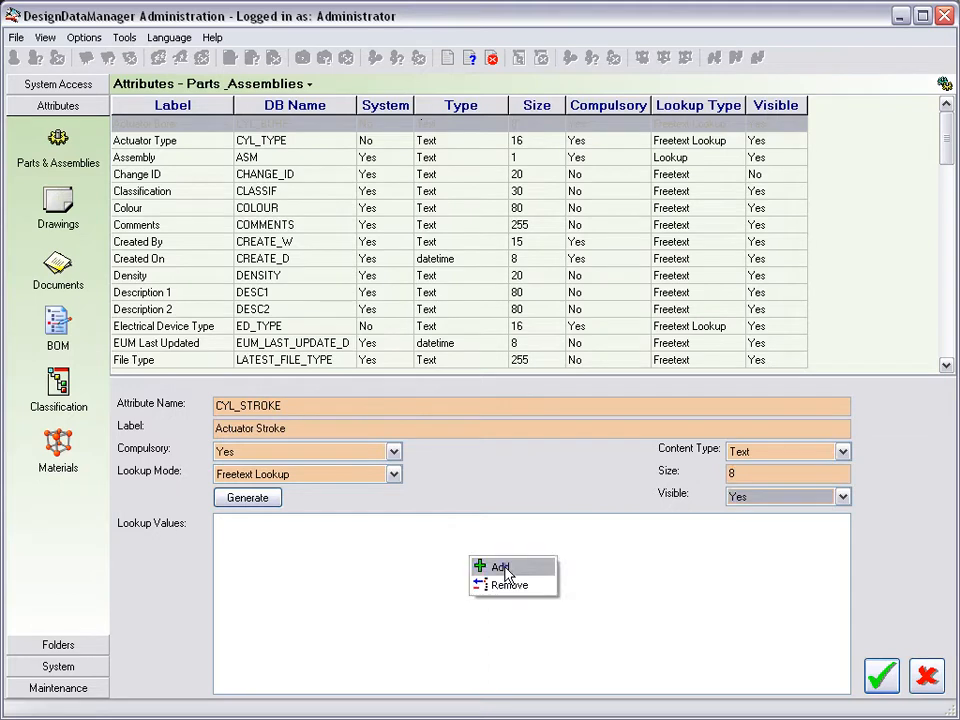
pyautogui.click(480, 566)
pyautogui.write('50')
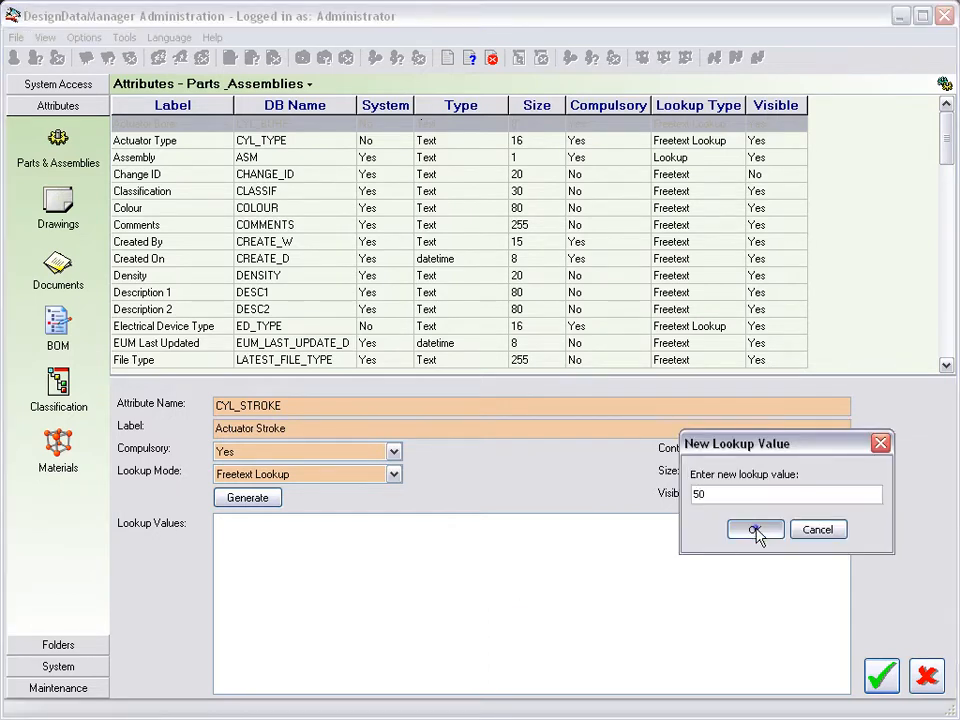
pyautogui.click(755, 529)
pyautogui.rightClick(532, 567)
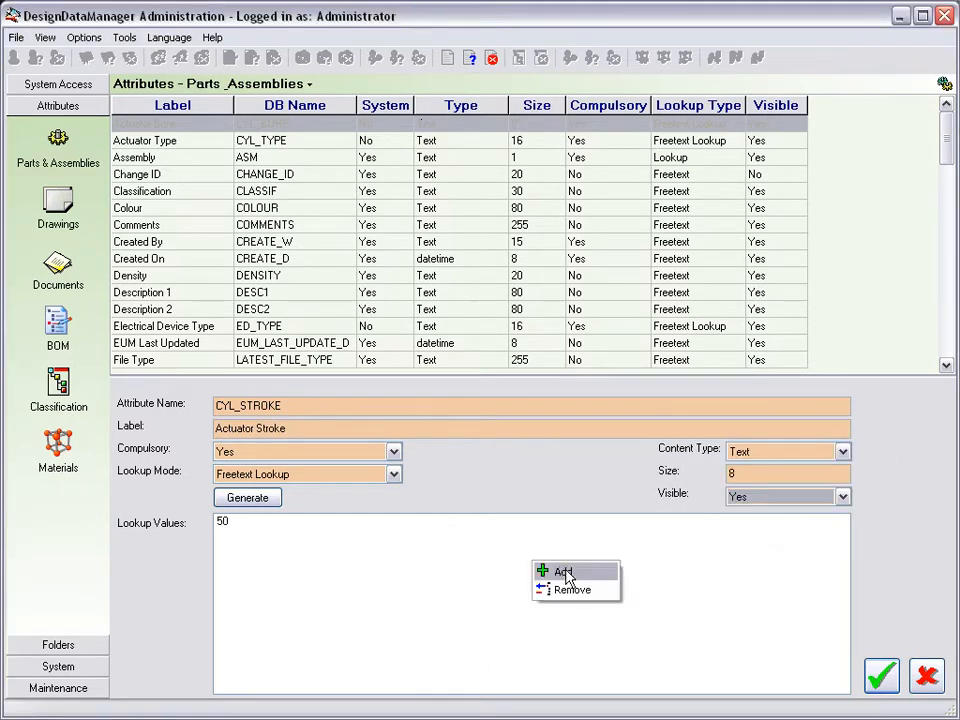
pyautogui.click(545, 572)
pyautogui.write('100')
pyautogui.click(755, 529)
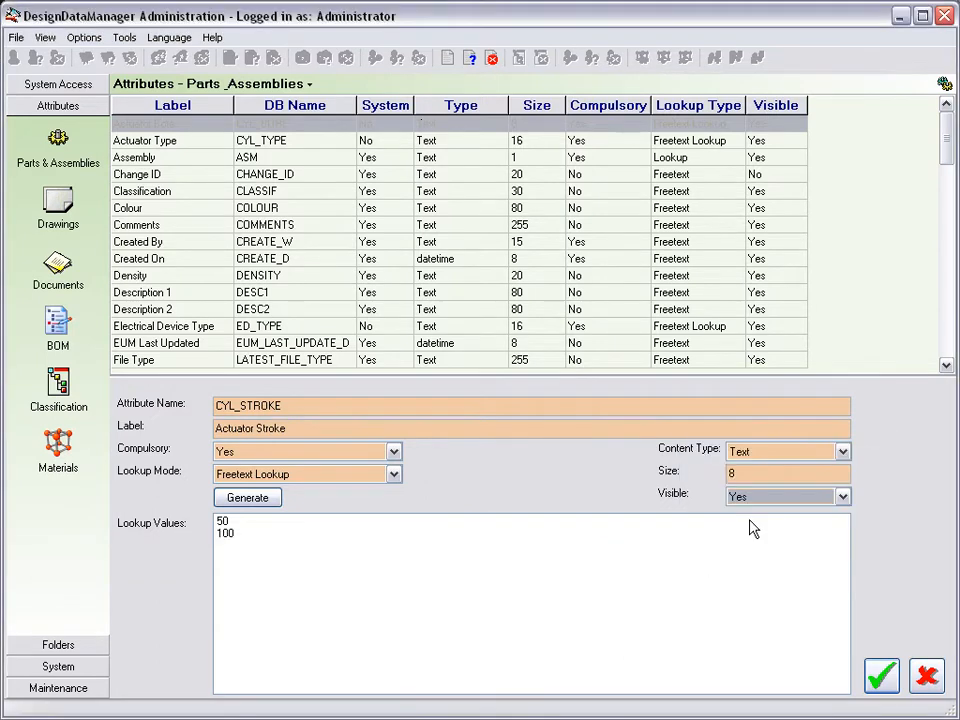
# Step: Add the lookup values 150 and N/A to the Actuator Stroke attribute and save the attribute
pyautogui.rightClick(397, 586)
pyautogui.click(420, 587)
pyautogui.write('150')
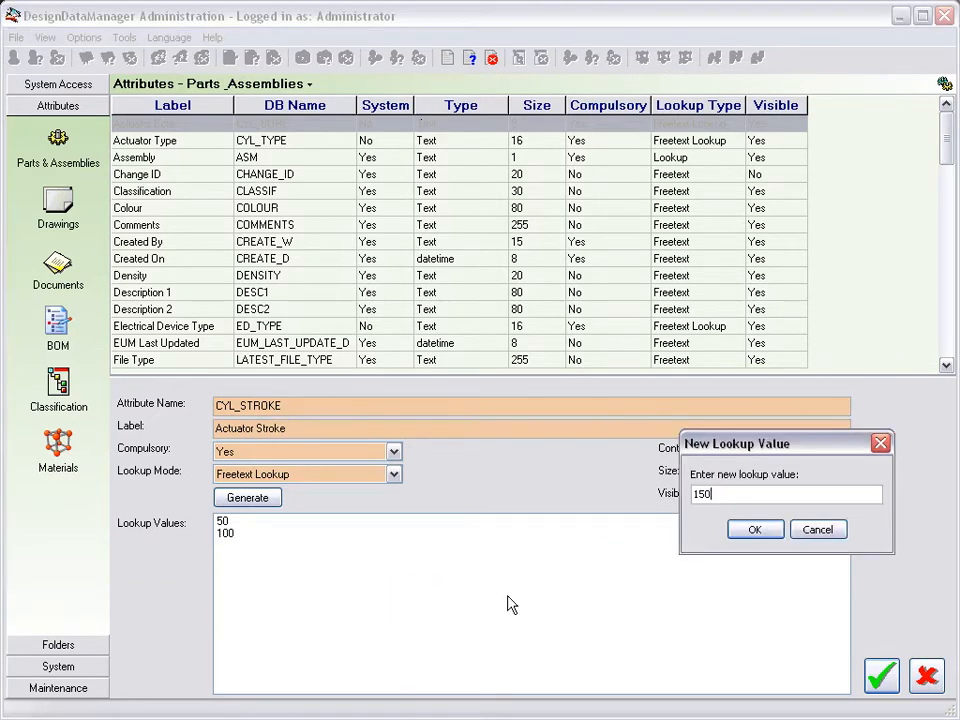
pyautogui.click(754, 528)
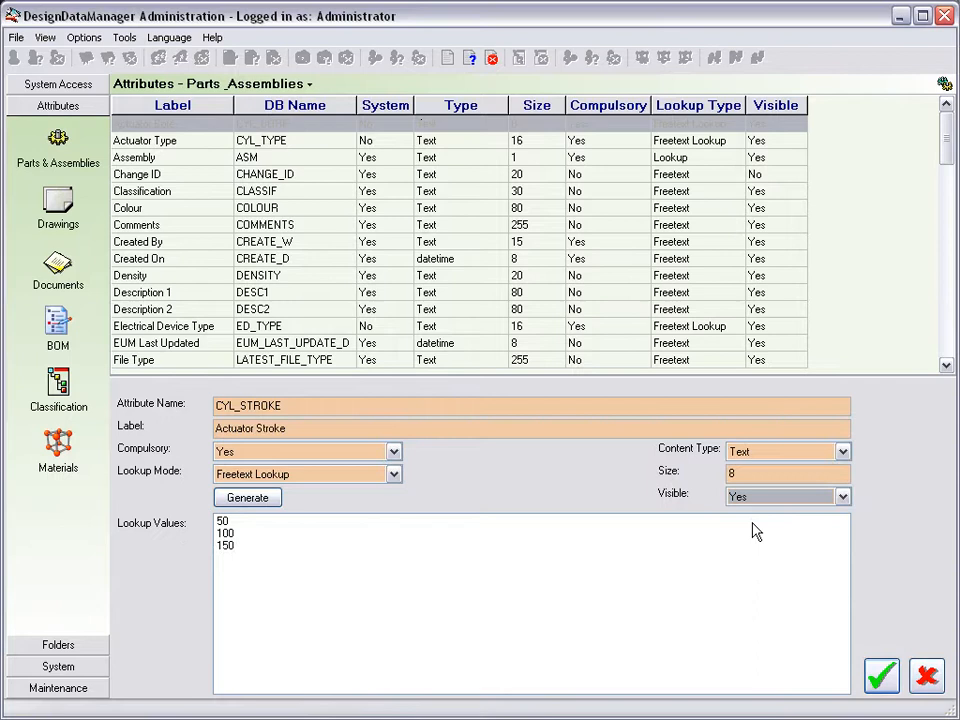
pyautogui.rightClick(437, 577)
pyautogui.click(500, 586)
pyautogui.write('N/A')
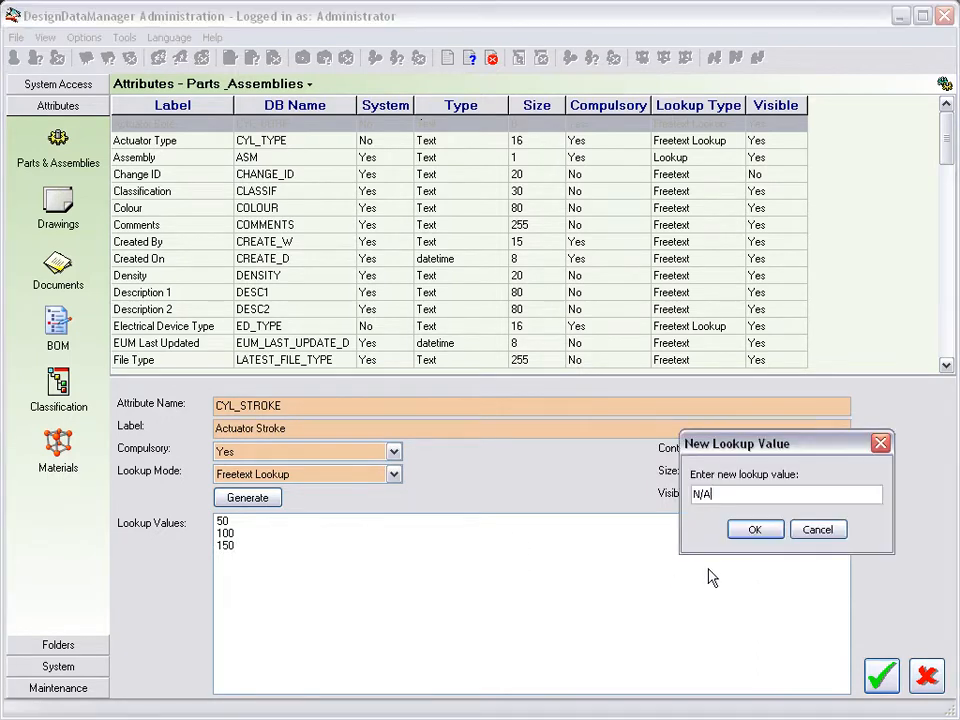
pyautogui.click(754, 529)
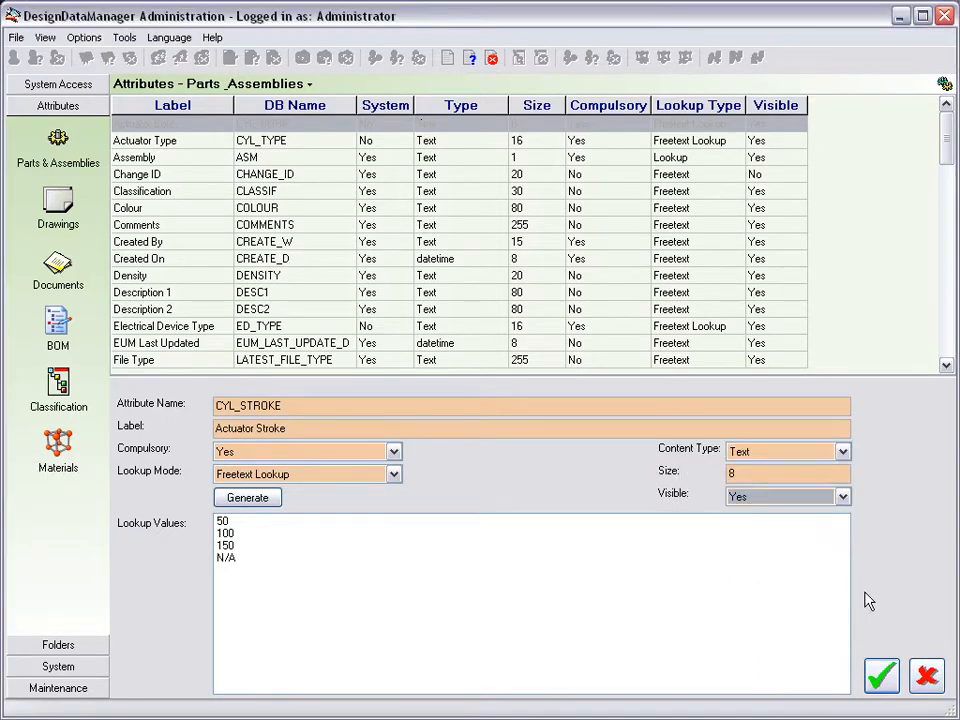
pyautogui.click(881, 679)
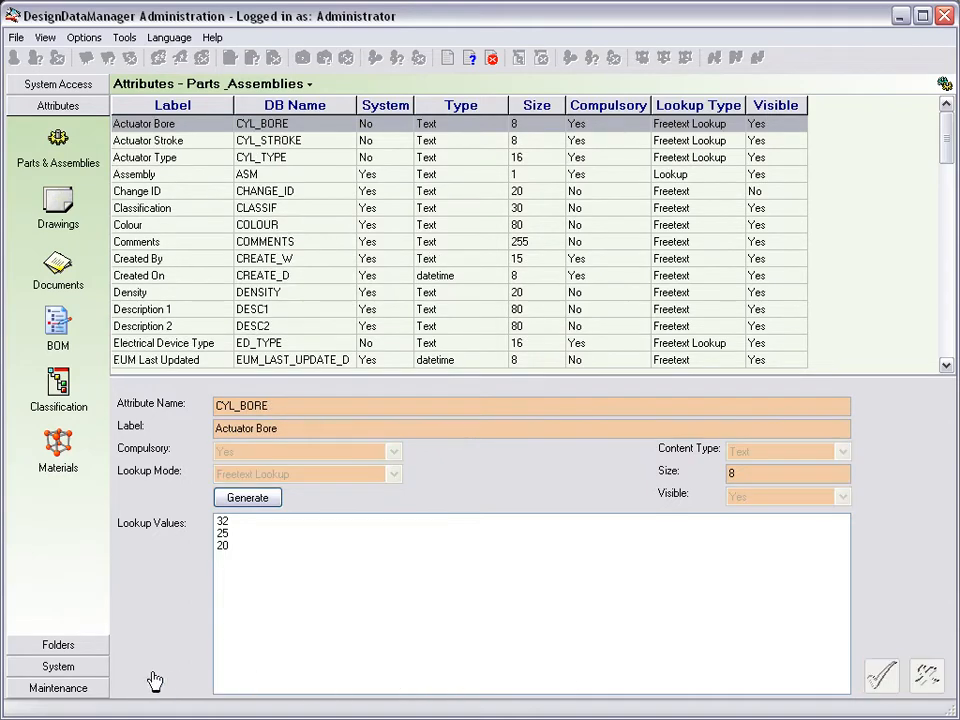
# Step: Enable custom attributes locked to custom numbering in the system configuration
pyautogui.click(45, 668)
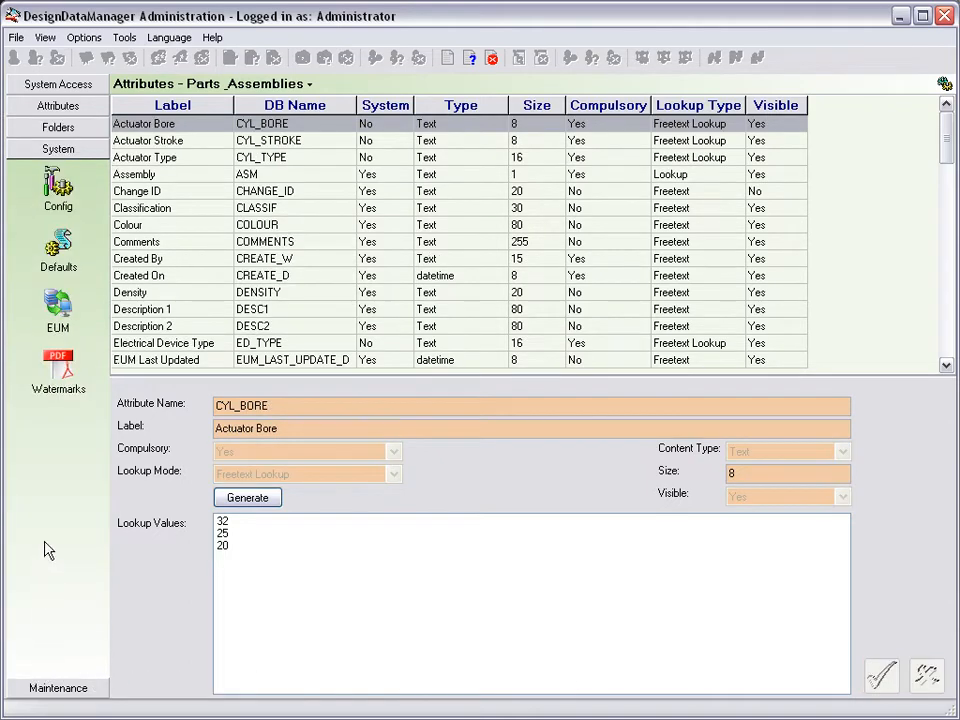
pyautogui.click(48, 193)
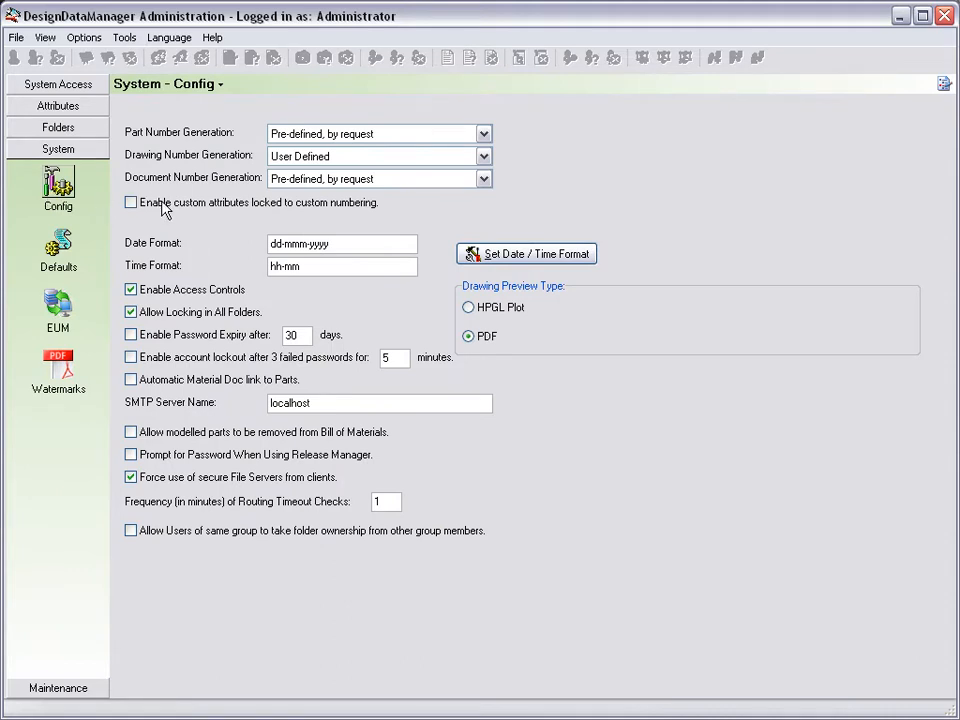
pyautogui.click(131, 203)
# Step: In Auto Number Administration, make Actuator Stroke, Actuator Type, Fluid Power Device Type and Magnetic Cylinder available to the Fluid Power, pneumatics/hydraulics numbering type
pyautogui.click(125, 37)
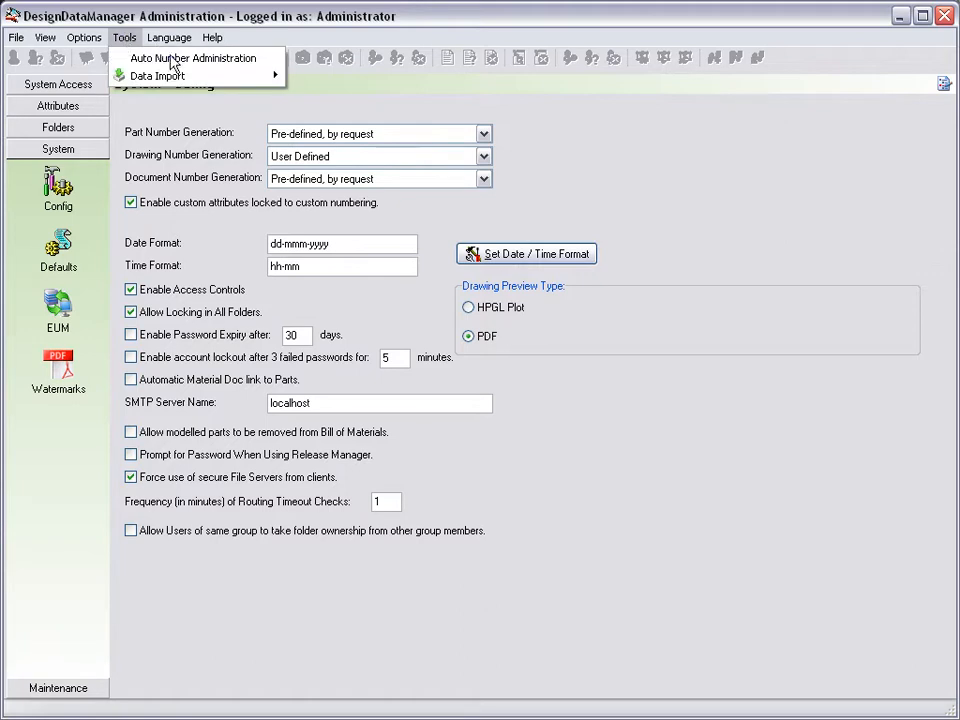
pyautogui.click(174, 60)
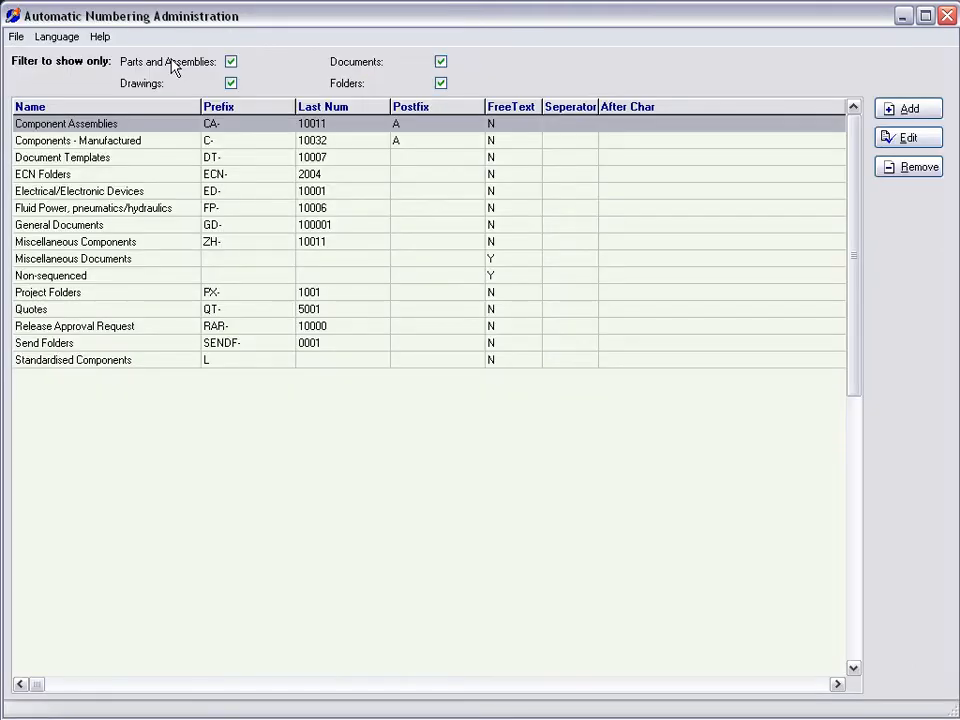
pyautogui.doubleClick(173, 211)
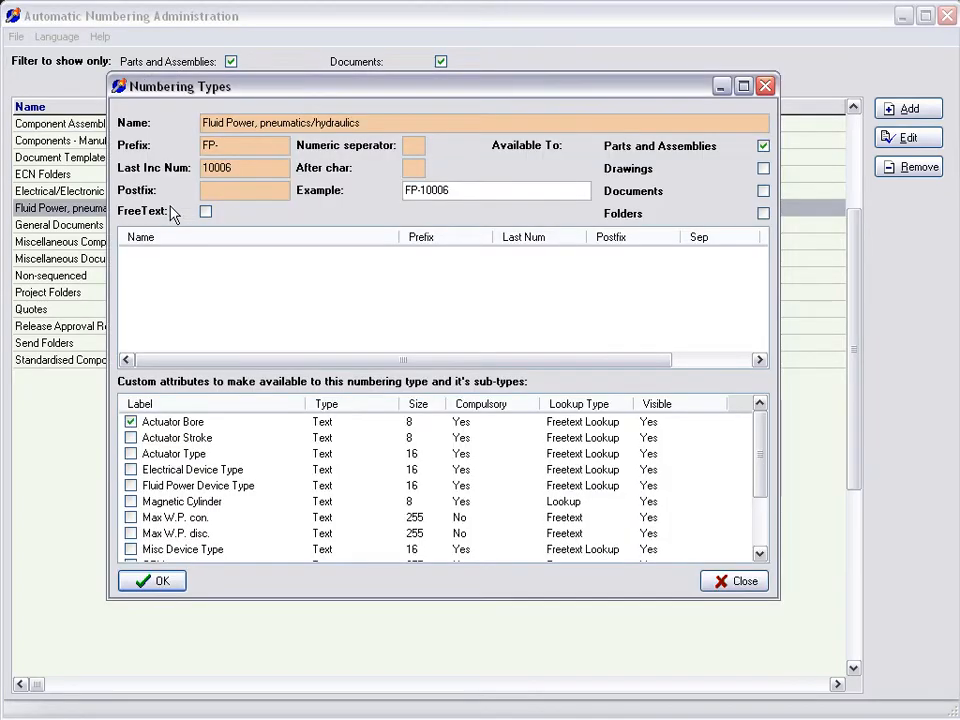
pyautogui.click(131, 438)
pyautogui.click(131, 454)
pyautogui.click(131, 486)
pyautogui.click(131, 502)
# Step: Add the Preferred Supplier and Valve Type attributes to the Fluid Power, pneumatics/hydraulics numbering type and save it
pyautogui.moveTo(760, 474); pyautogui.dragTo(762, 507)
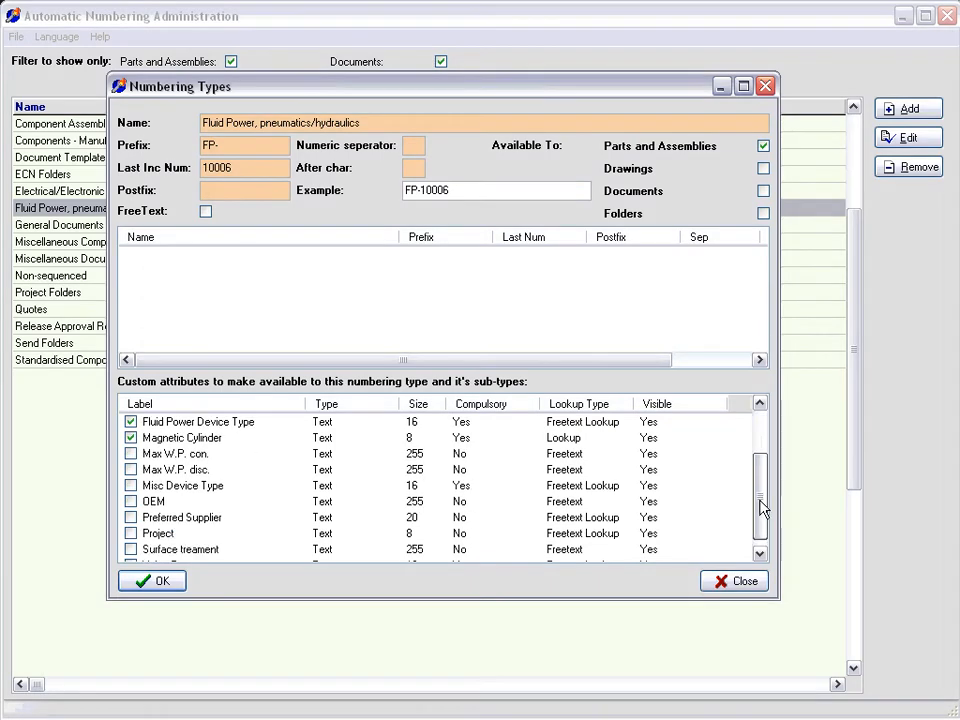
pyautogui.click(131, 518)
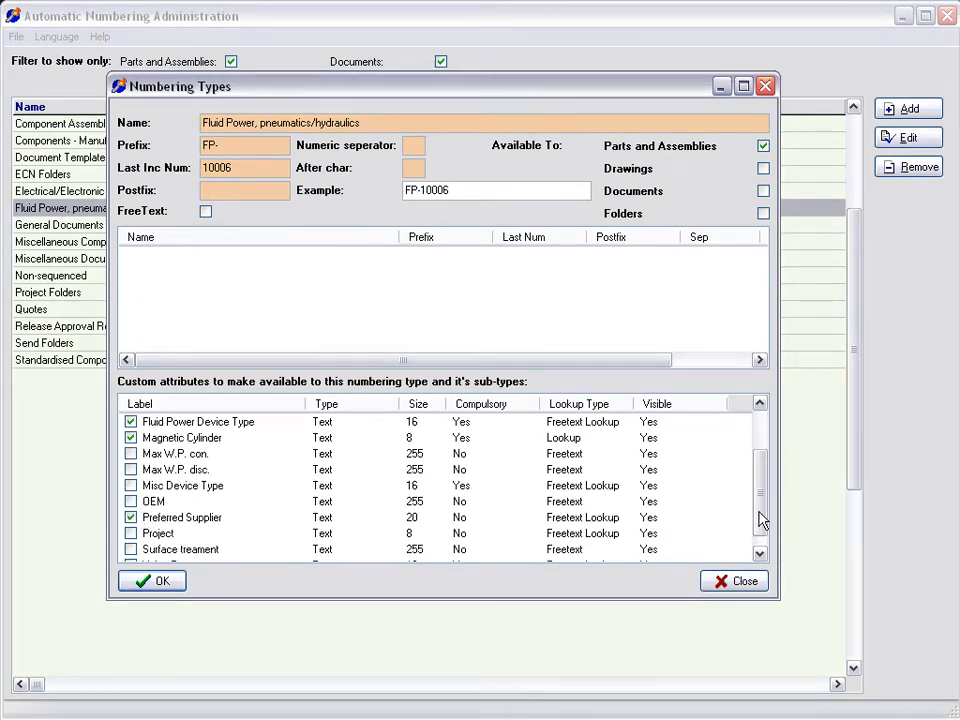
pyautogui.moveTo(760, 518); pyautogui.dragTo(756, 538)
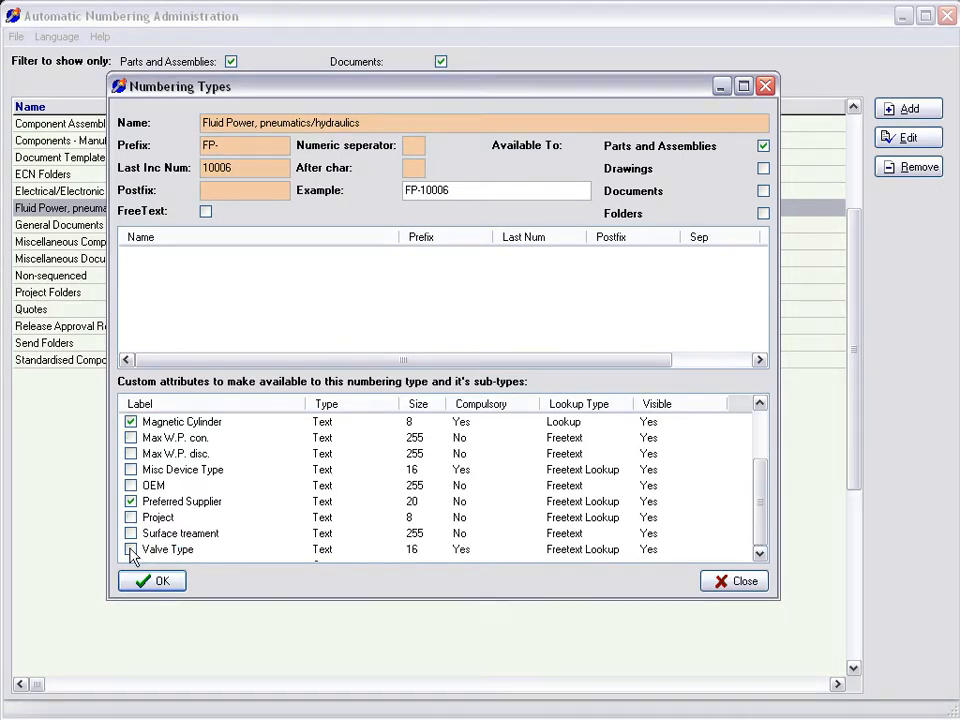
pyautogui.click(158, 583)
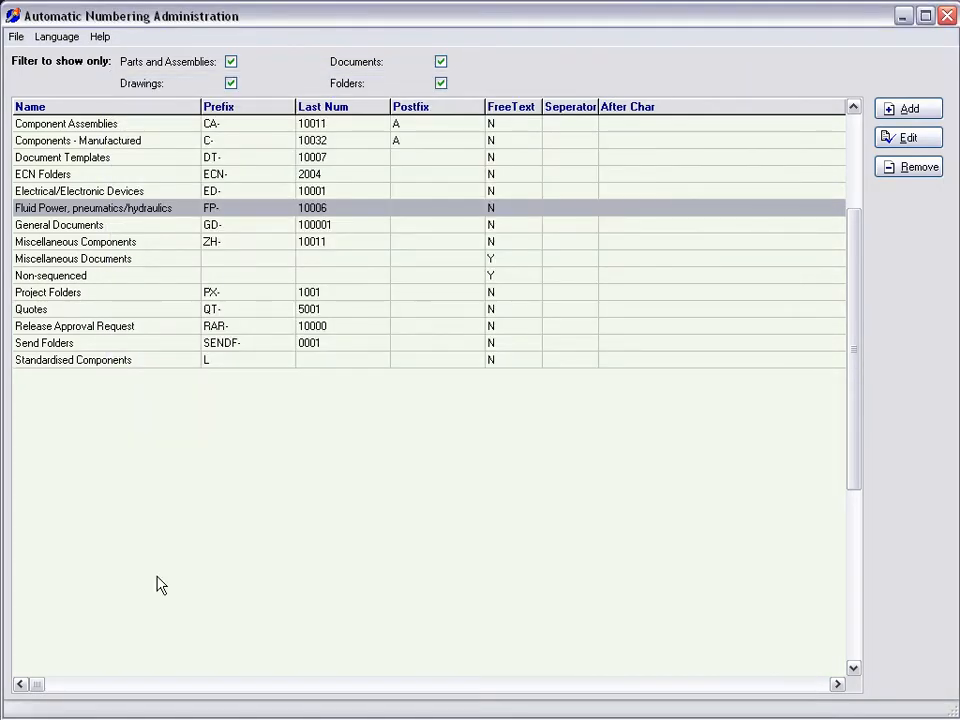
# Step: Make Electrical Device Type and Preferred Supplier available to the Electrical/Electronic Devices numbering type and save it
pyautogui.doubleClick(143, 194)
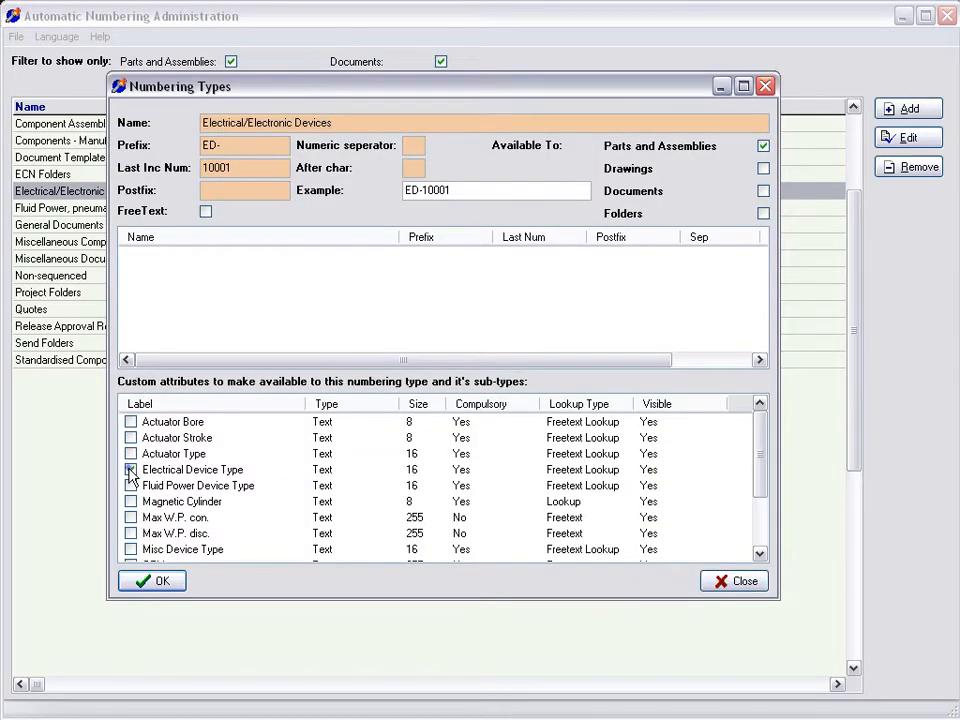
pyautogui.click(131, 470)
pyautogui.click(760, 540)
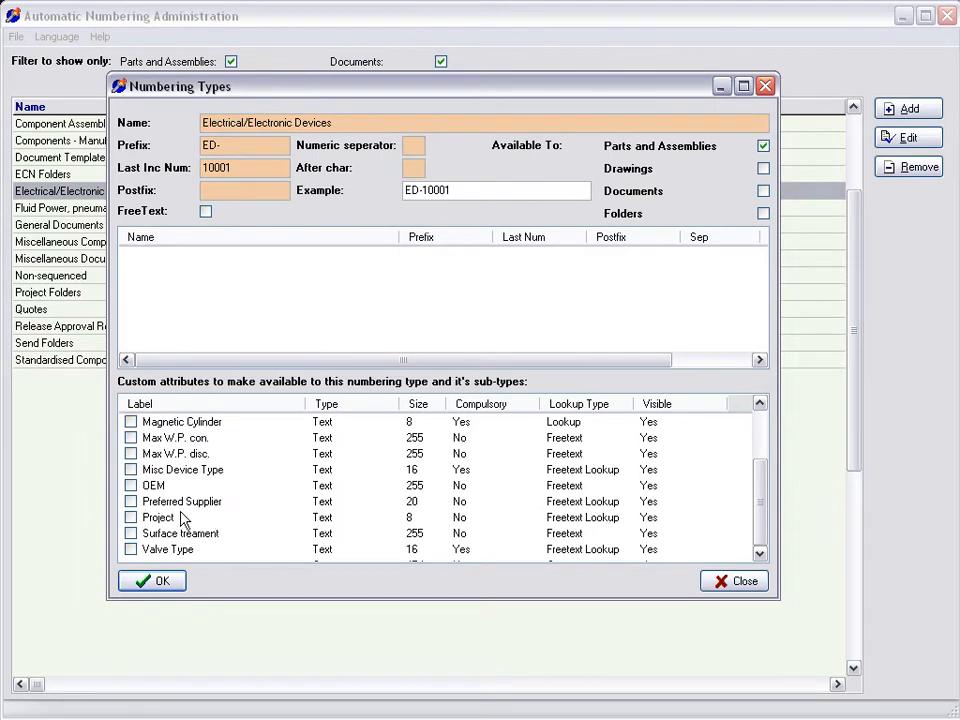
pyautogui.click(131, 501)
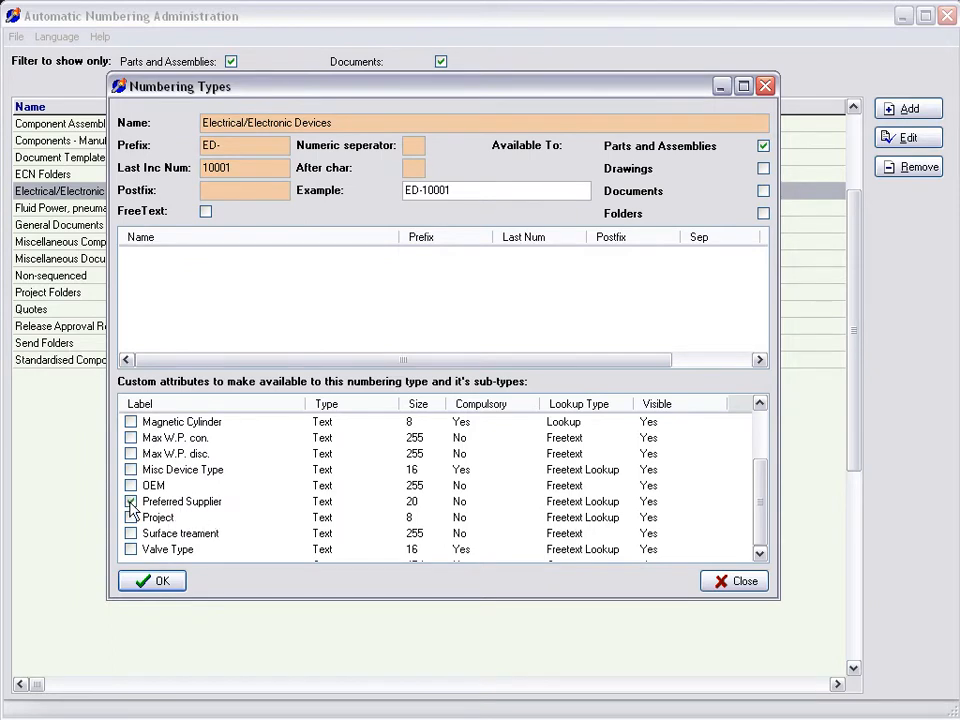
pyautogui.click(153, 582)
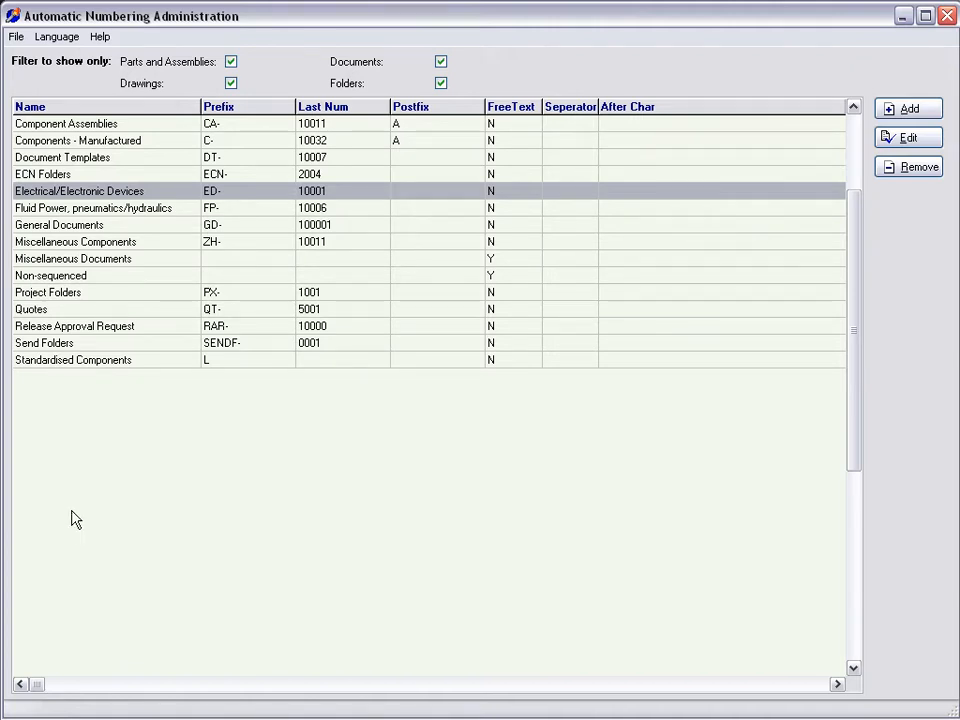
# Step: Exit Automatic Numbering Administration and DesignDataManager Administration to return to the actuator part in Solid Edge
pyautogui.click(16, 38)
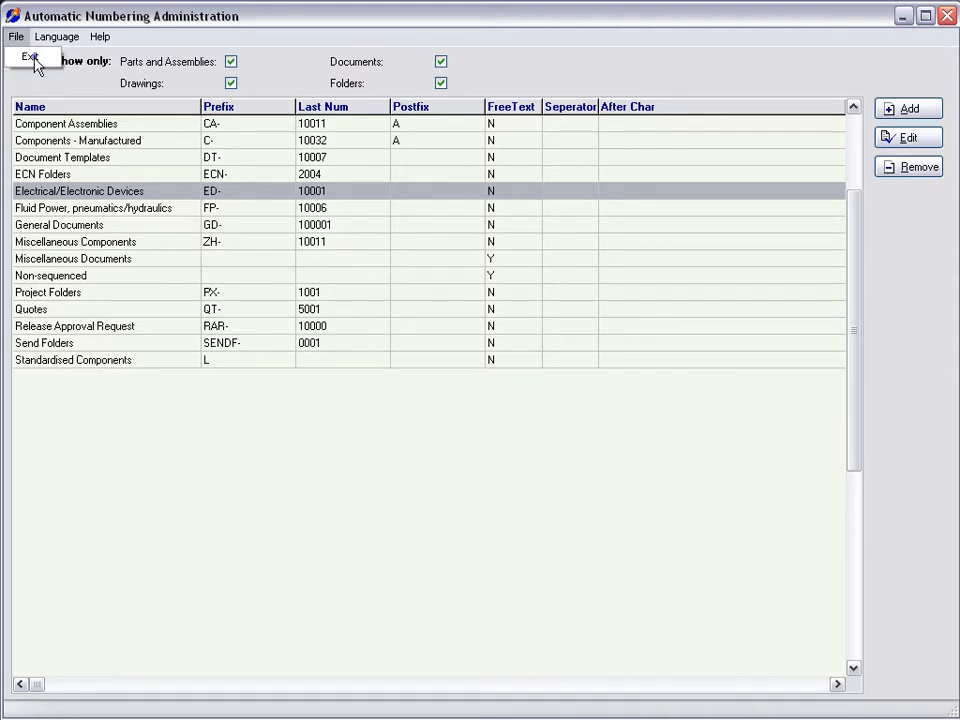
pyautogui.click(34, 58)
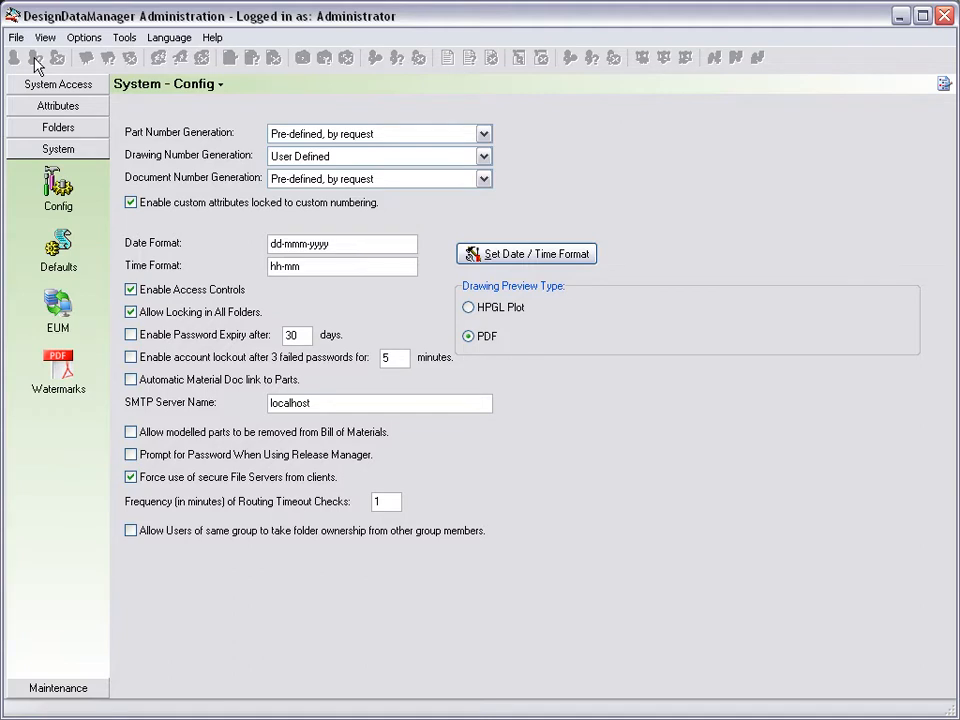
pyautogui.click(14, 35)
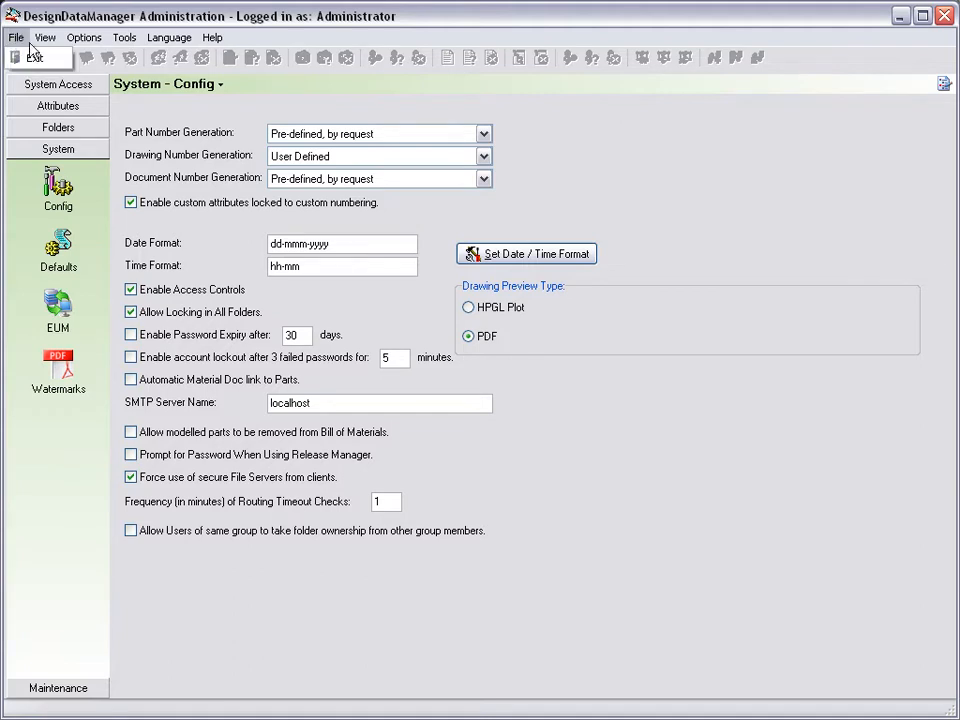
pyautogui.click(35, 60)
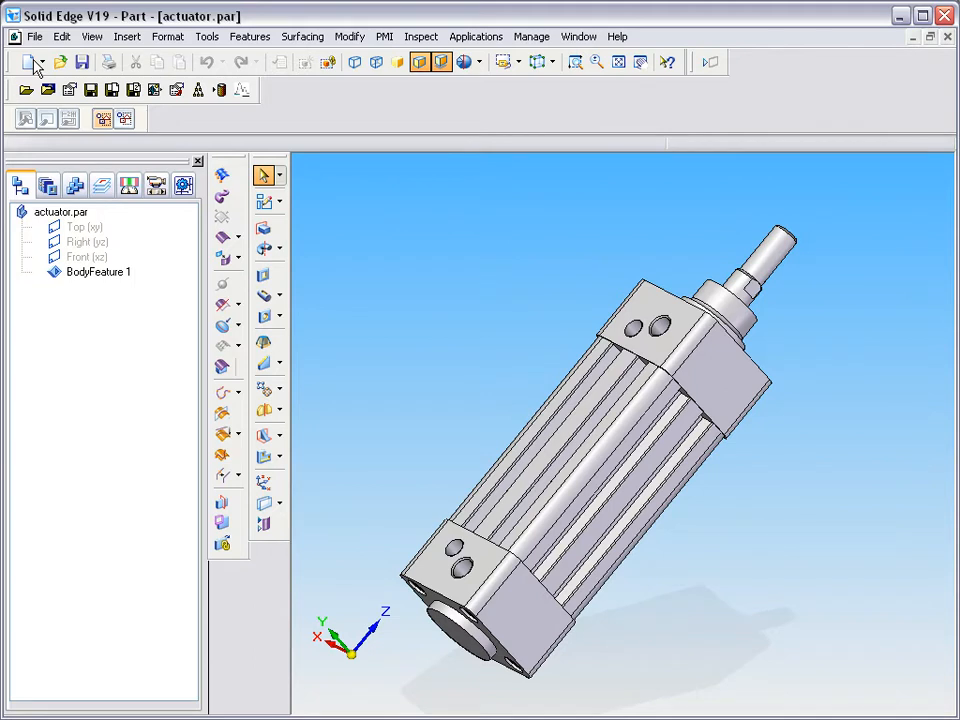
# Step: Start a managed save of actuator.par, generate a Fluid Power, pneumatics/hydraulics part number and enter the description "Double Acting Cylinder"
pyautogui.click(89, 91)
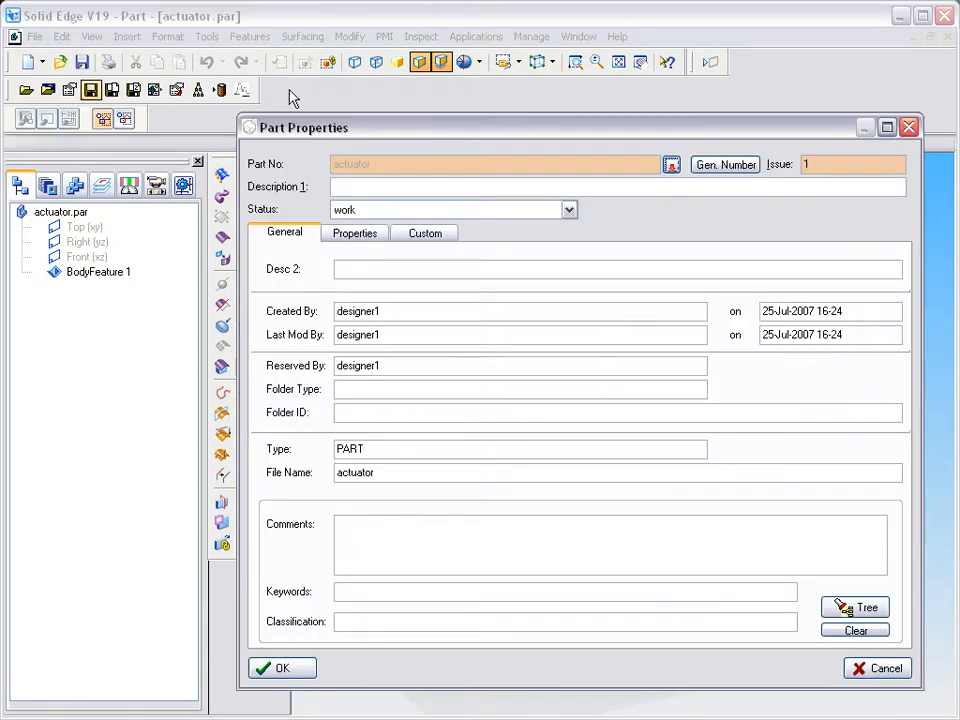
pyautogui.click(724, 166)
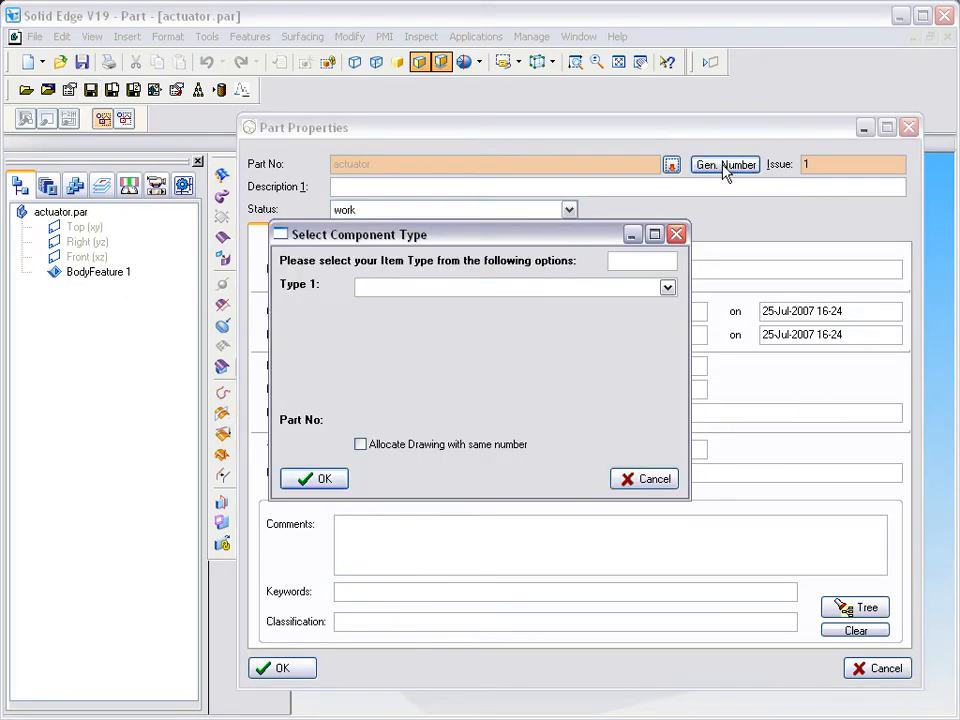
pyautogui.click(559, 290)
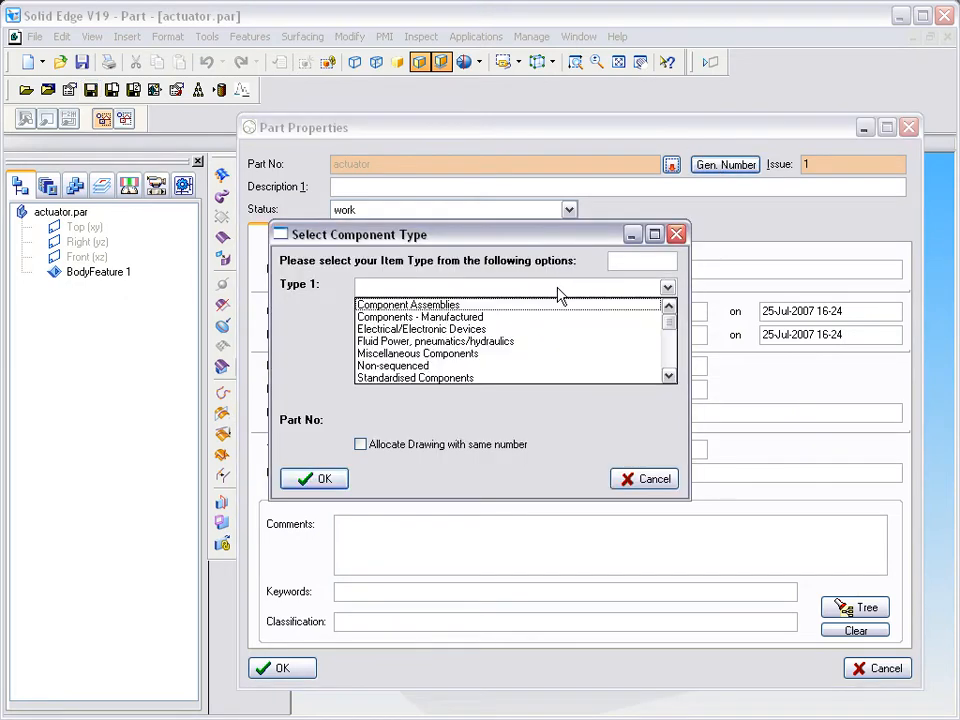
pyautogui.click(503, 342)
pyautogui.click(314, 480)
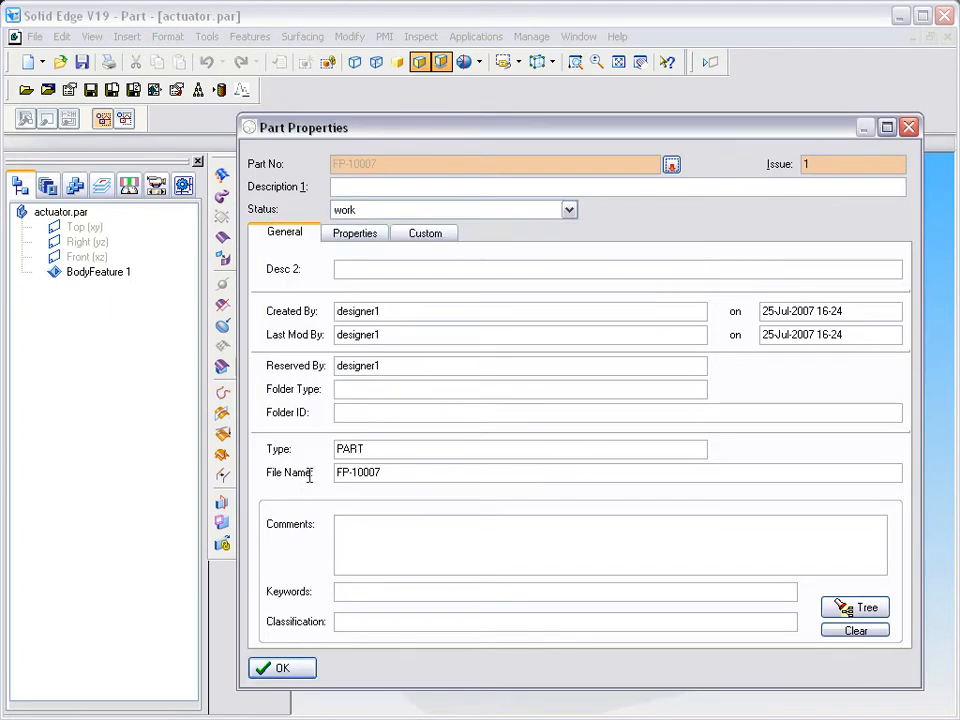
pyautogui.click(414, 189)
pyautogui.write('Double Acting Cylinder')
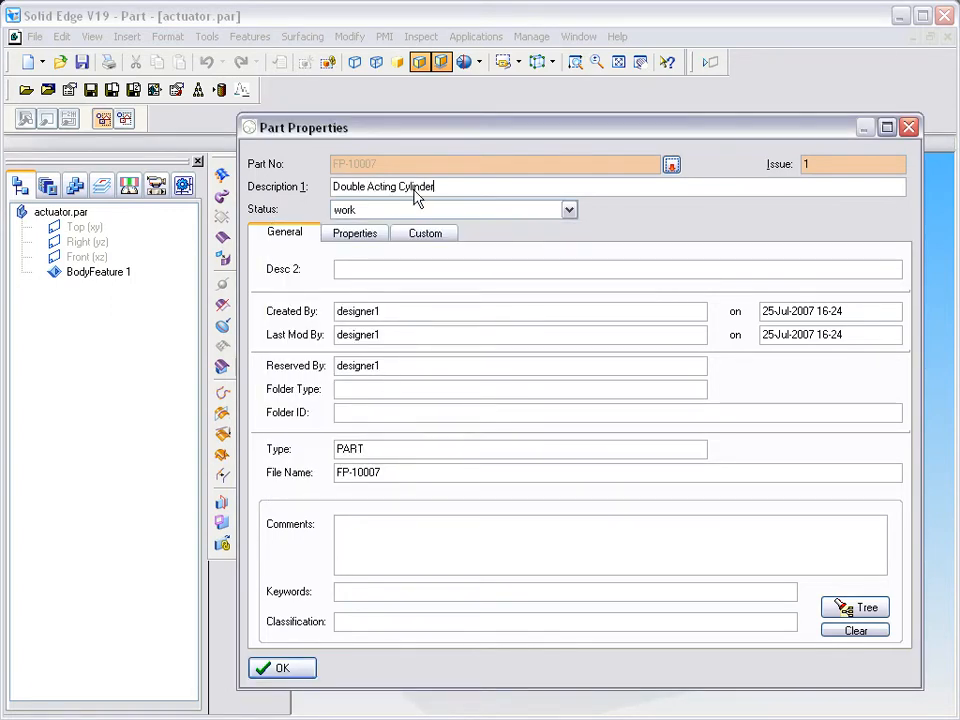
# Step: In the actuator's custom attributes, set Actuator Bore to 32 and Actuator Stroke to 100
pyautogui.click(420, 238)
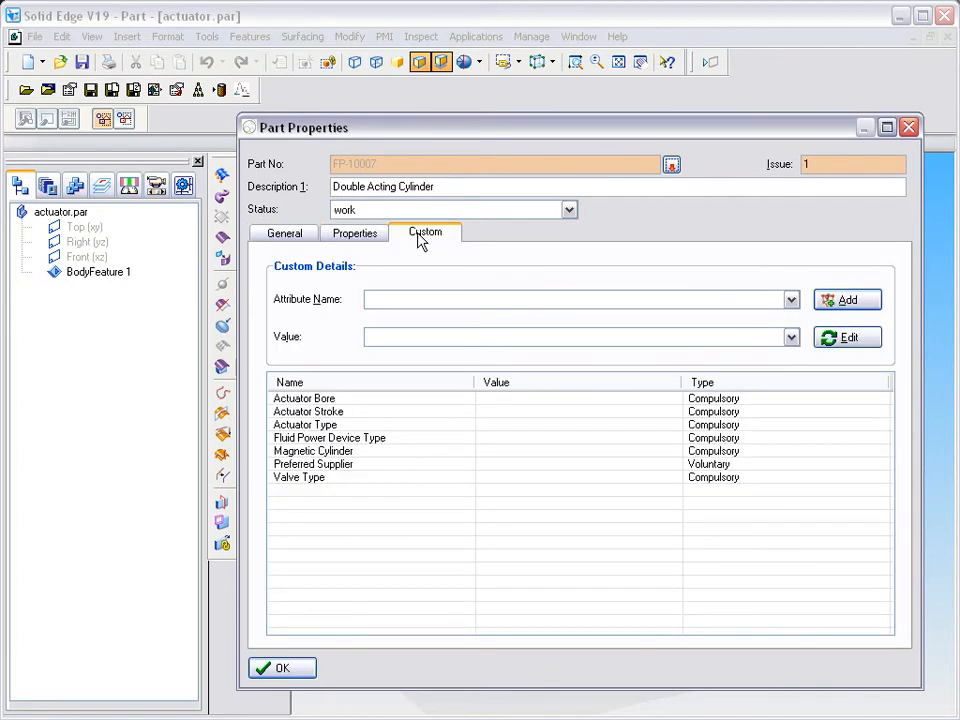
pyautogui.click(499, 399)
pyautogui.click(792, 338)
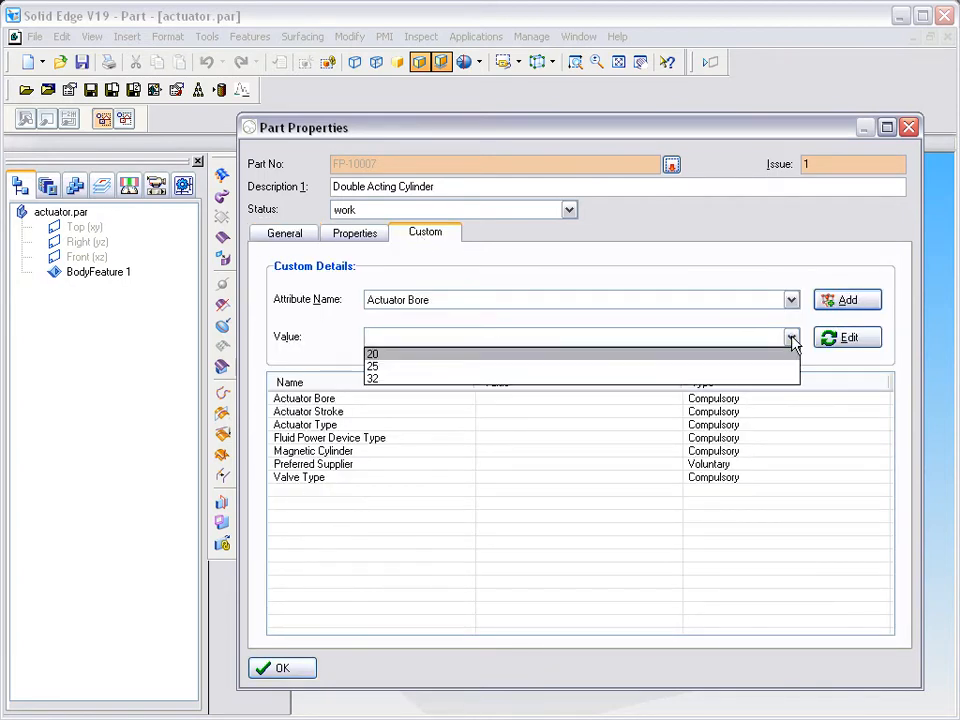
pyautogui.click(576, 379)
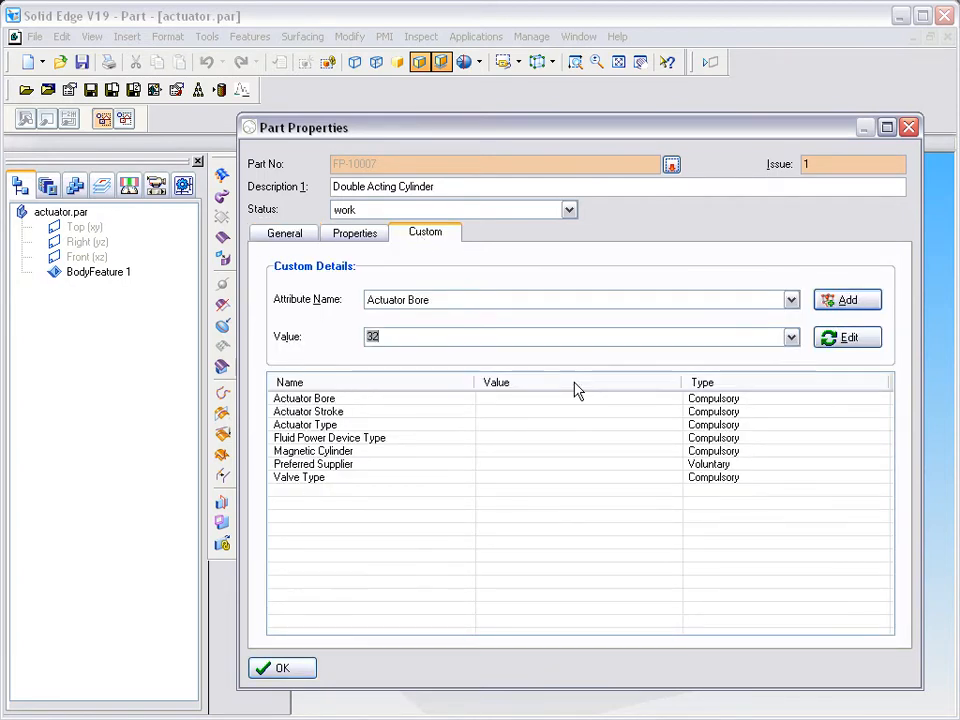
pyautogui.click(833, 303)
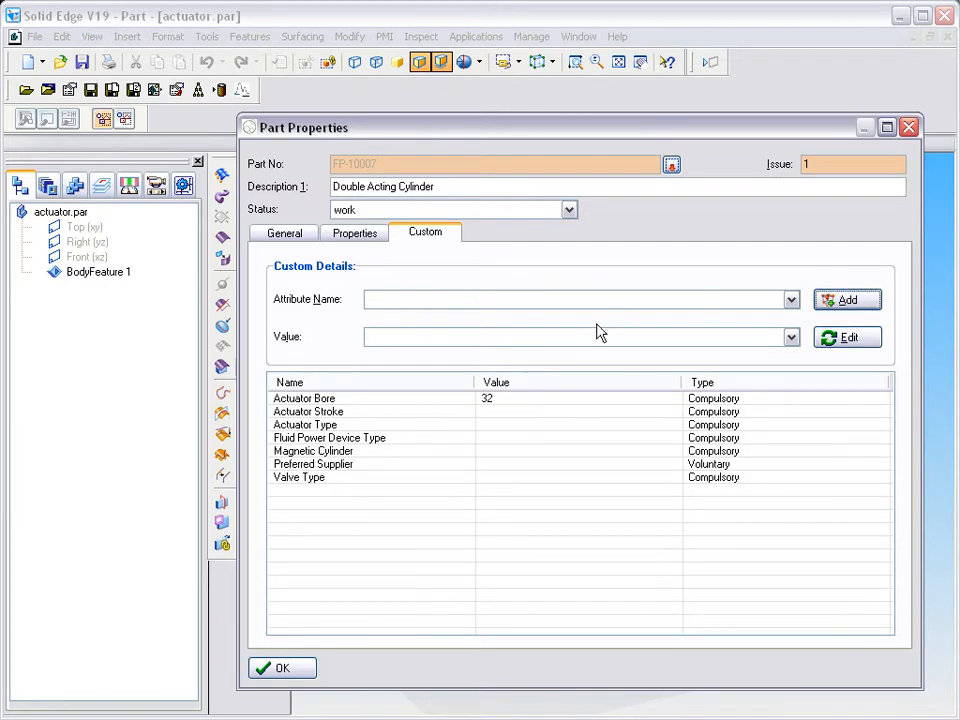
pyautogui.click(516, 411)
pyautogui.click(838, 306)
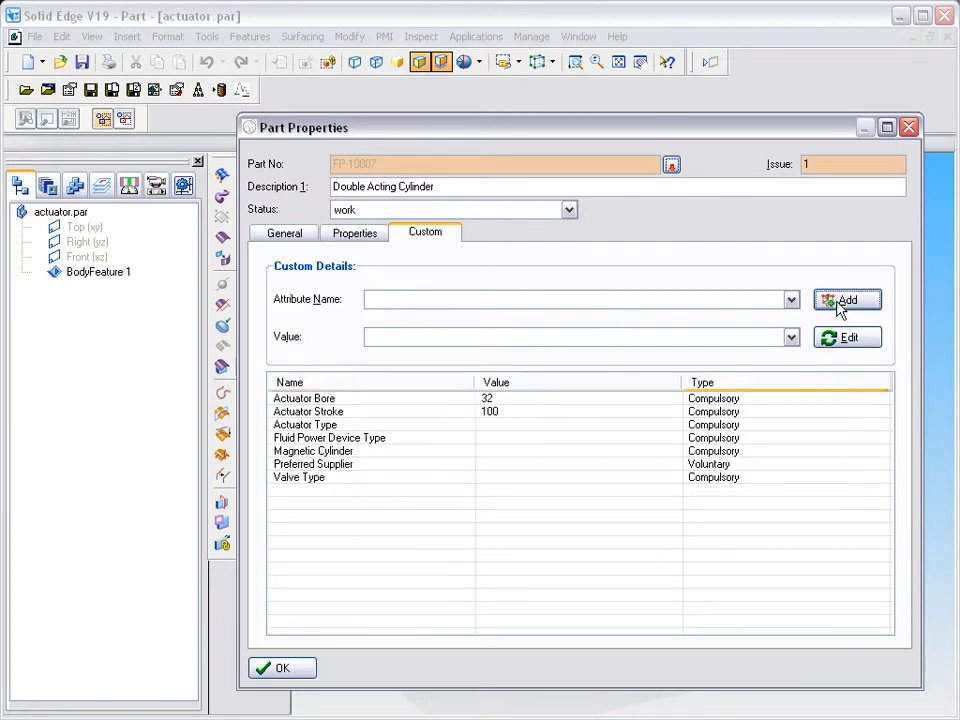
# Step: Set the actuator's Actuator Type attribute to Linear and its Fluid Power Device Type to Actuator
pyautogui.click(516, 427)
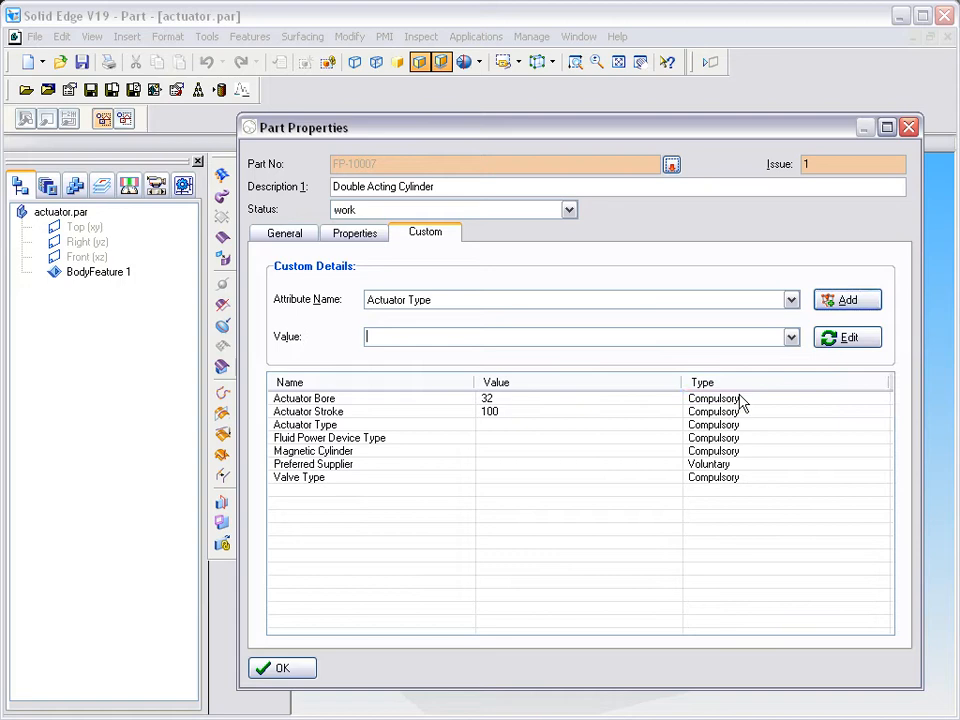
pyautogui.click(789, 337)
pyautogui.click(779, 354)
pyautogui.click(850, 303)
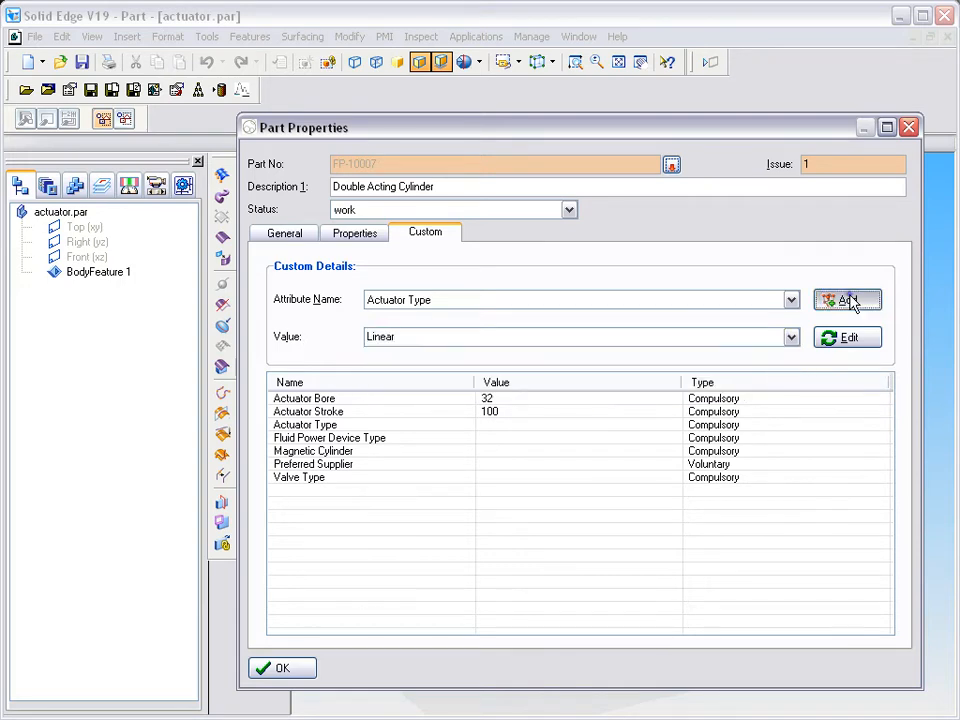
pyautogui.click(436, 440)
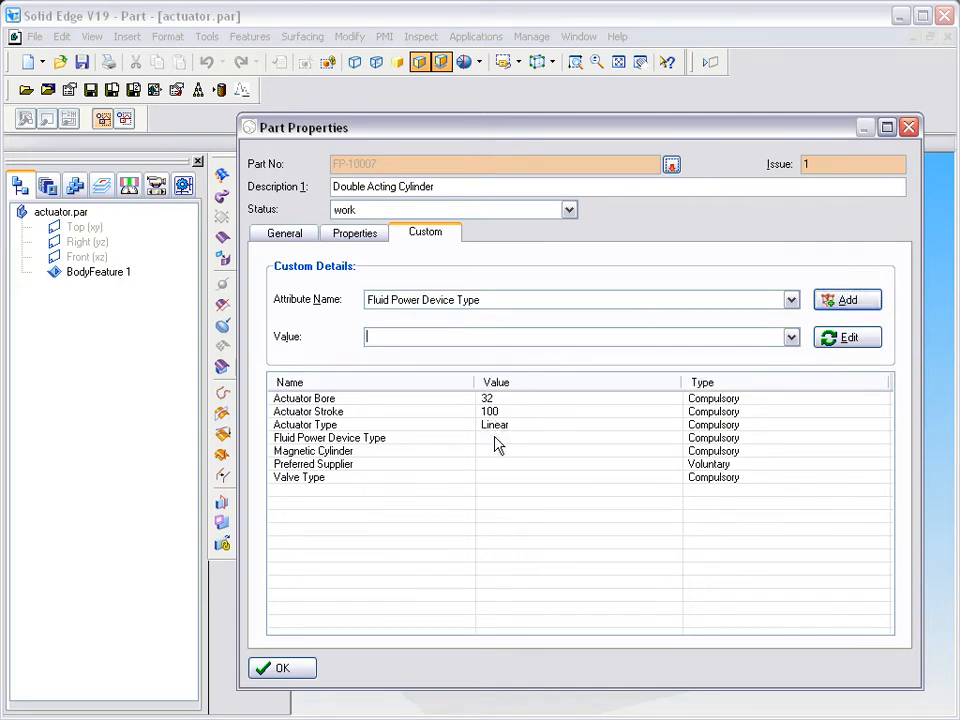
pyautogui.click(791, 338)
pyautogui.click(772, 352)
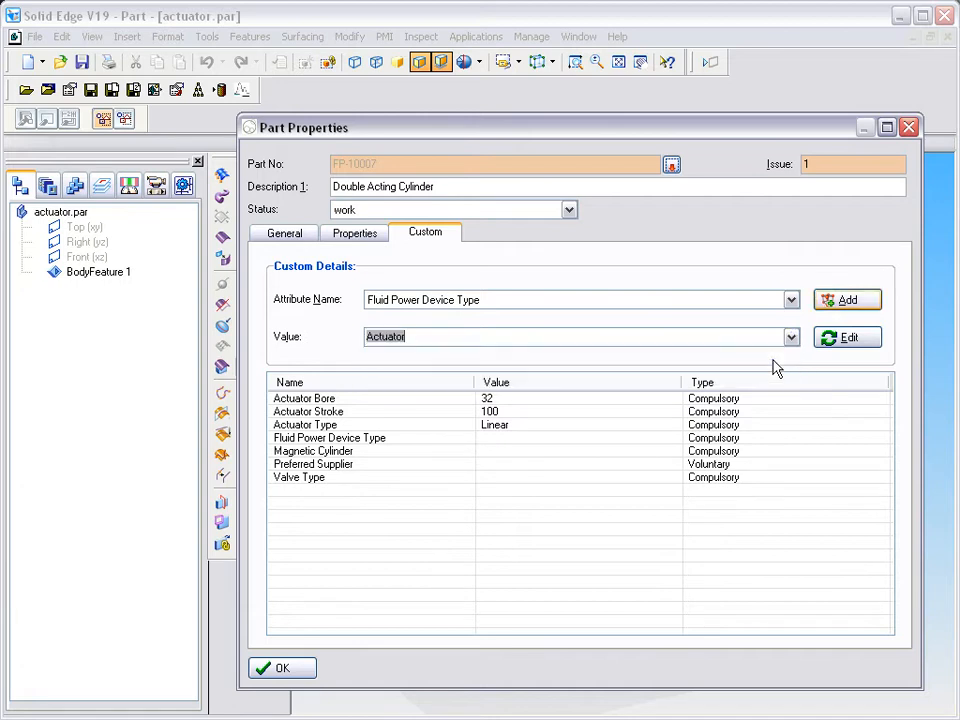
pyautogui.click(843, 304)
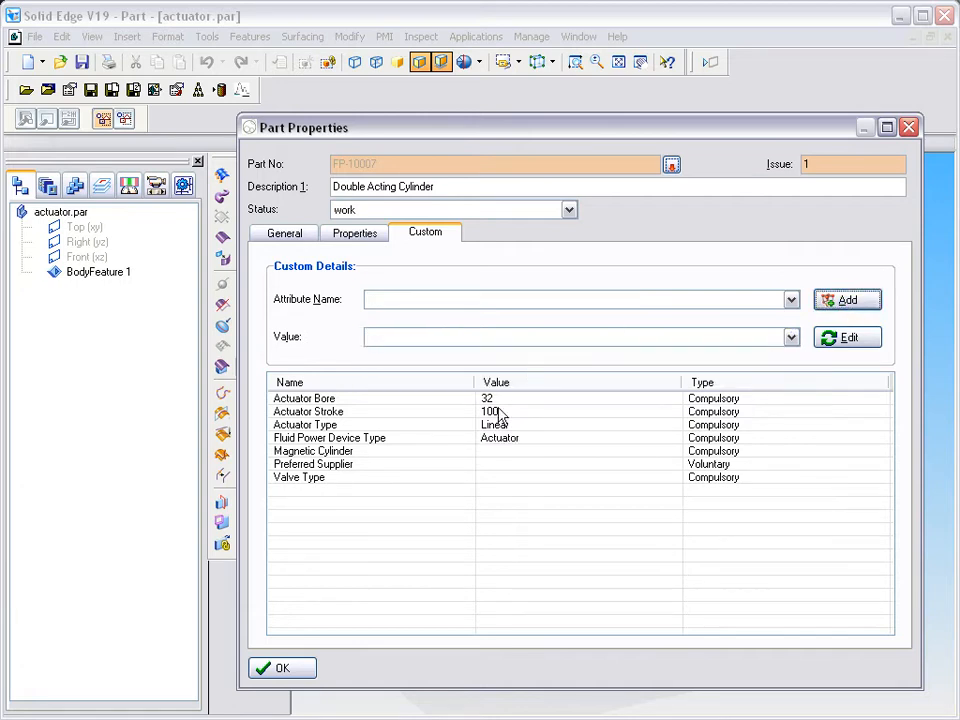
# Step: Set the actuator's Magnetic Cylinder attribute to Yes and its Preferred Supplier to SMC
pyautogui.click(493, 454)
pyautogui.click(791, 338)
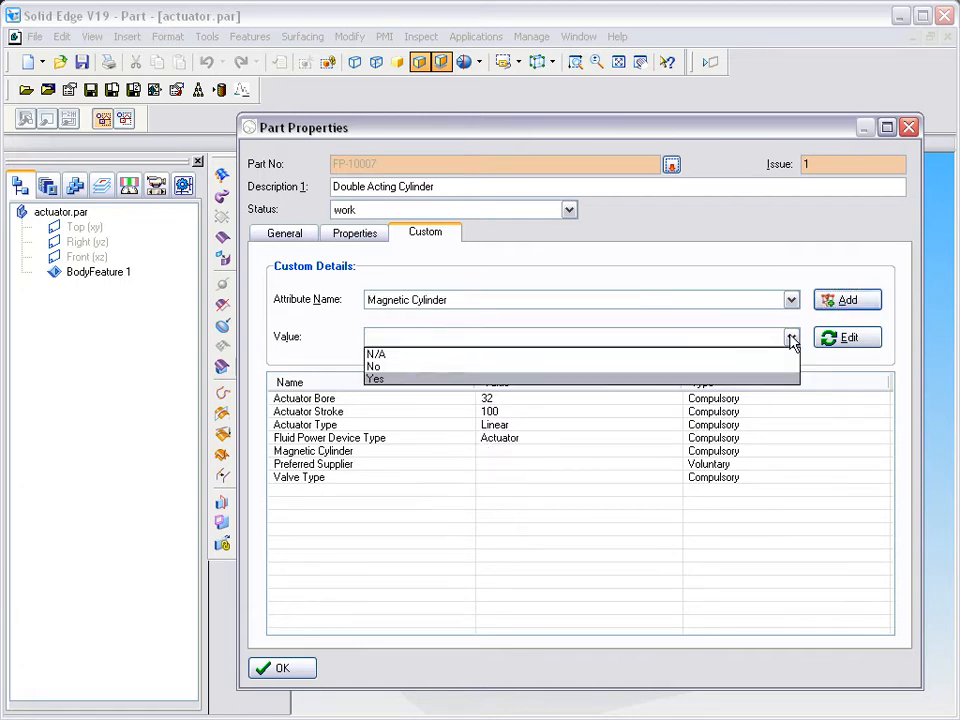
pyautogui.click(636, 382)
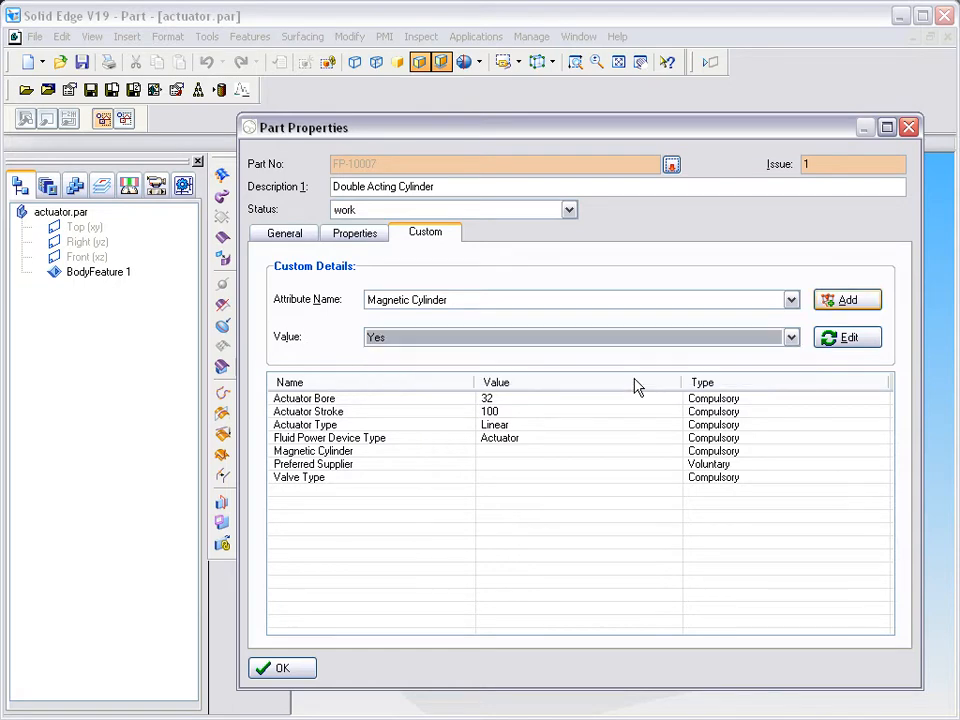
pyautogui.click(846, 306)
pyautogui.click(508, 466)
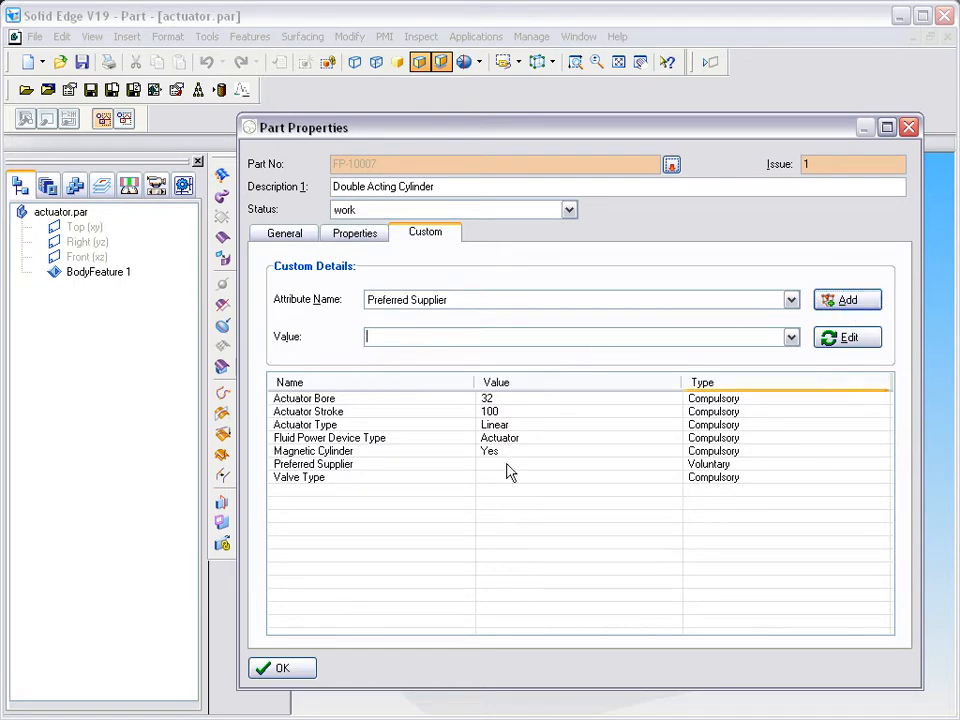
pyautogui.click(791, 338)
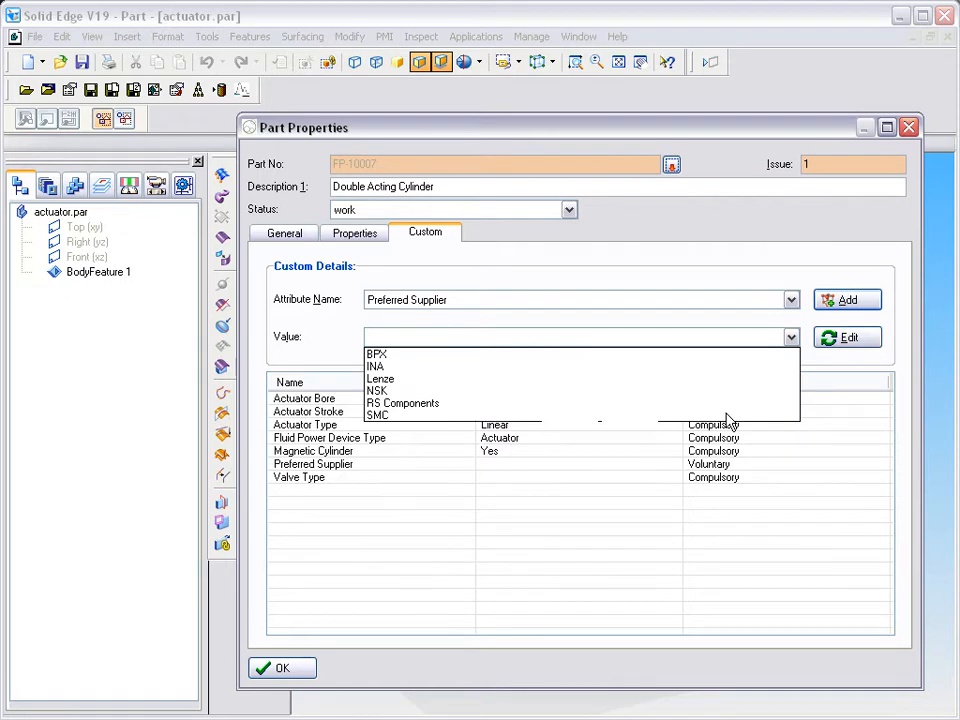
pyautogui.click(727, 415)
pyautogui.click(846, 303)
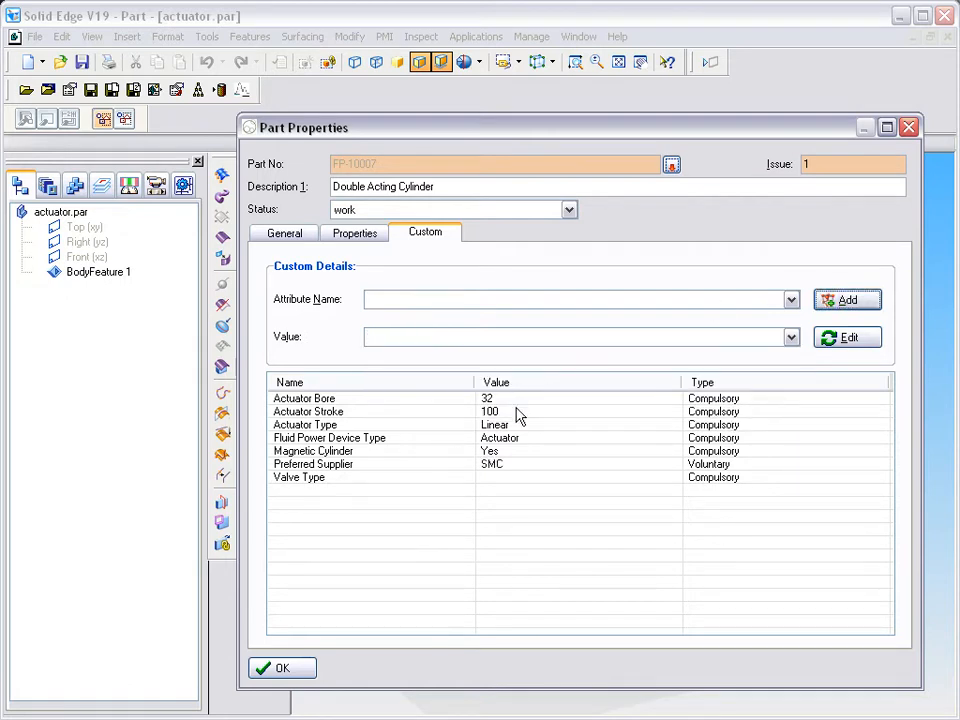
# Step: Set the actuator's Valve Type attribute to N/A, complete the managed save and close the save progress report
pyautogui.click(506, 479)
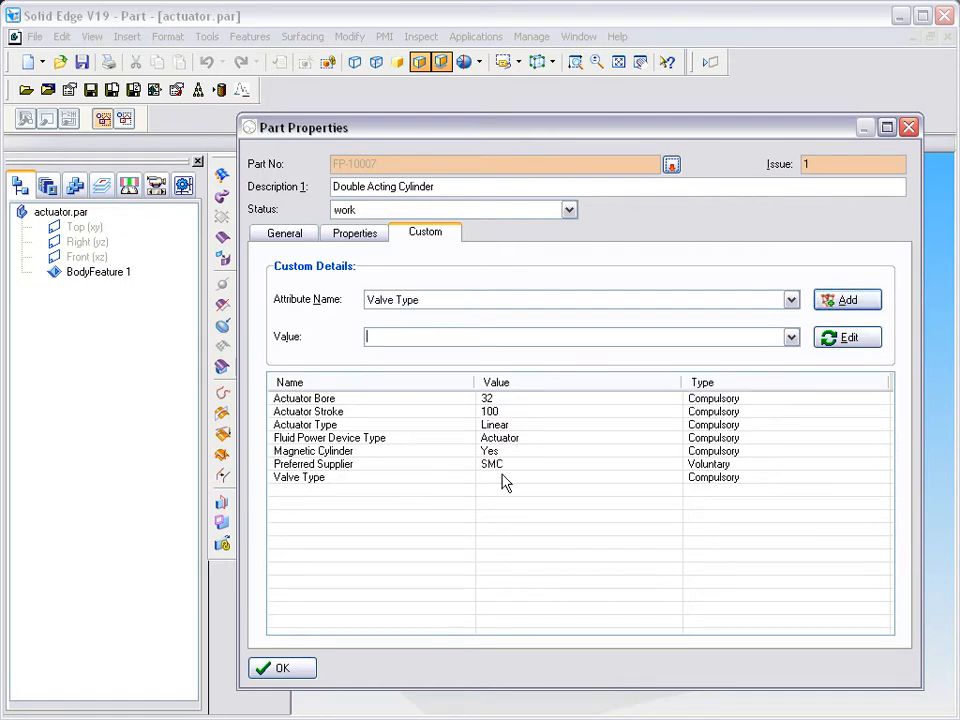
pyautogui.click(791, 338)
pyautogui.click(733, 375)
pyautogui.click(843, 303)
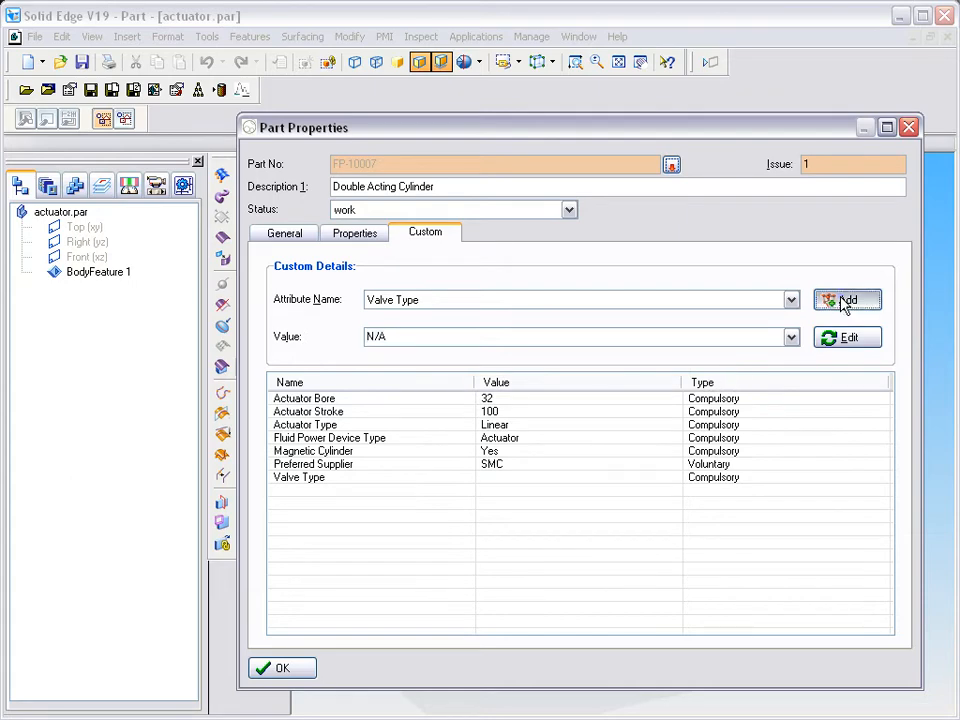
pyautogui.click(283, 669)
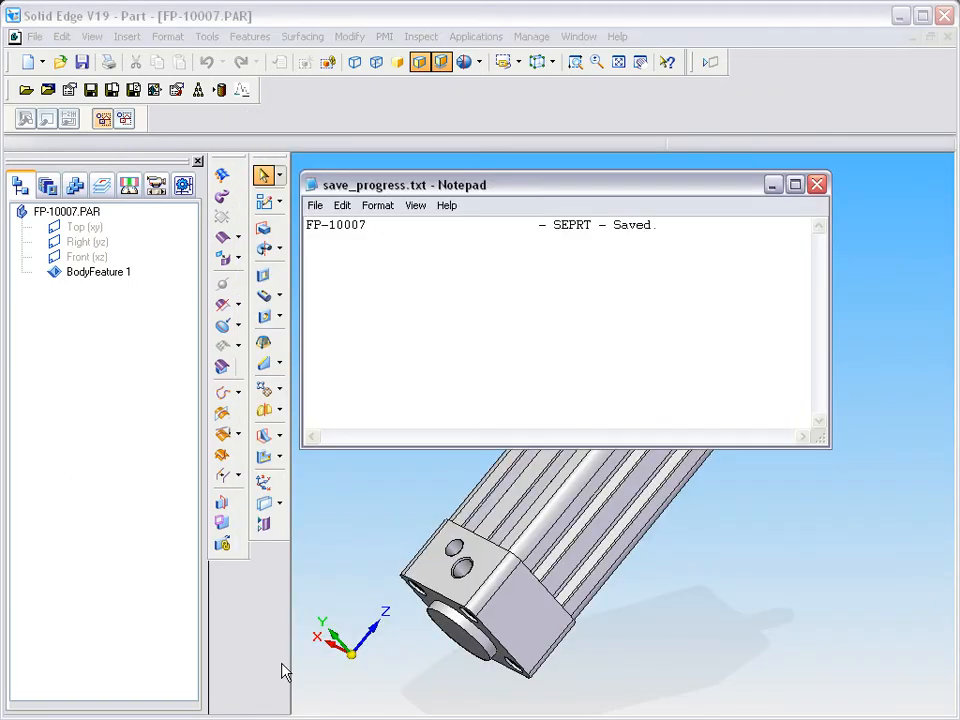
pyautogui.click(817, 184)
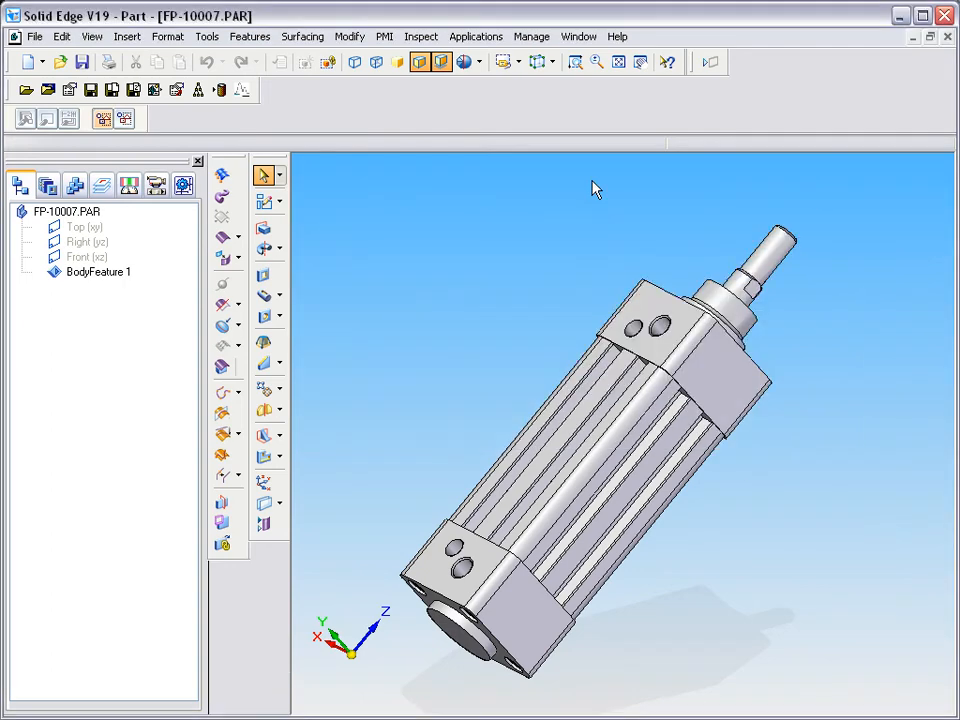
# Step: Open the part file motor.par from the working folder
pyautogui.click(35, 37)
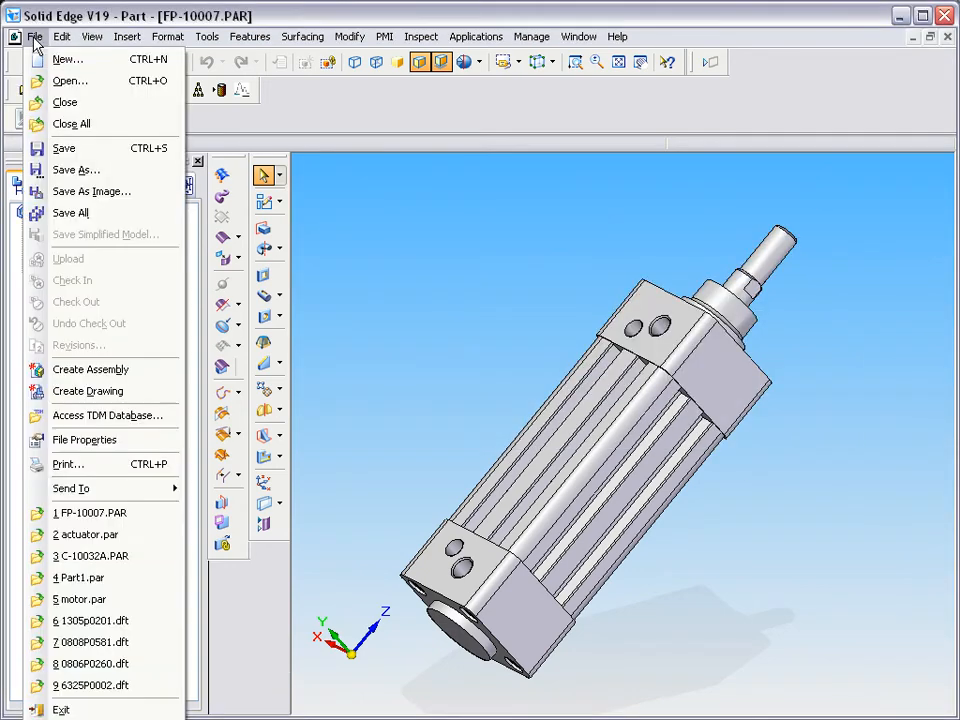
pyautogui.click(62, 80)
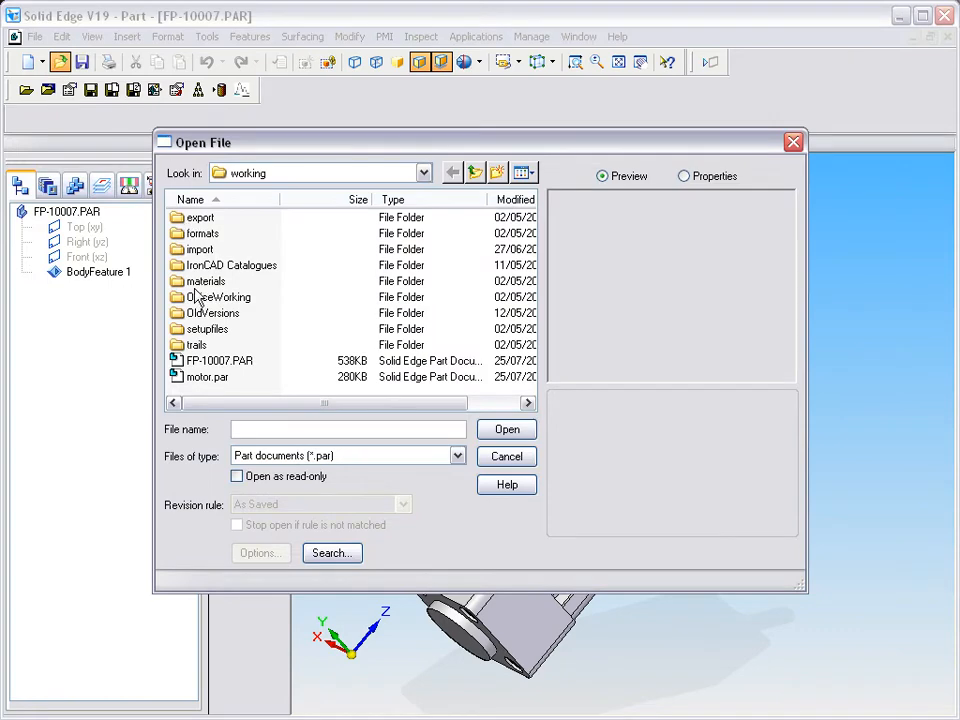
pyautogui.click(203, 378)
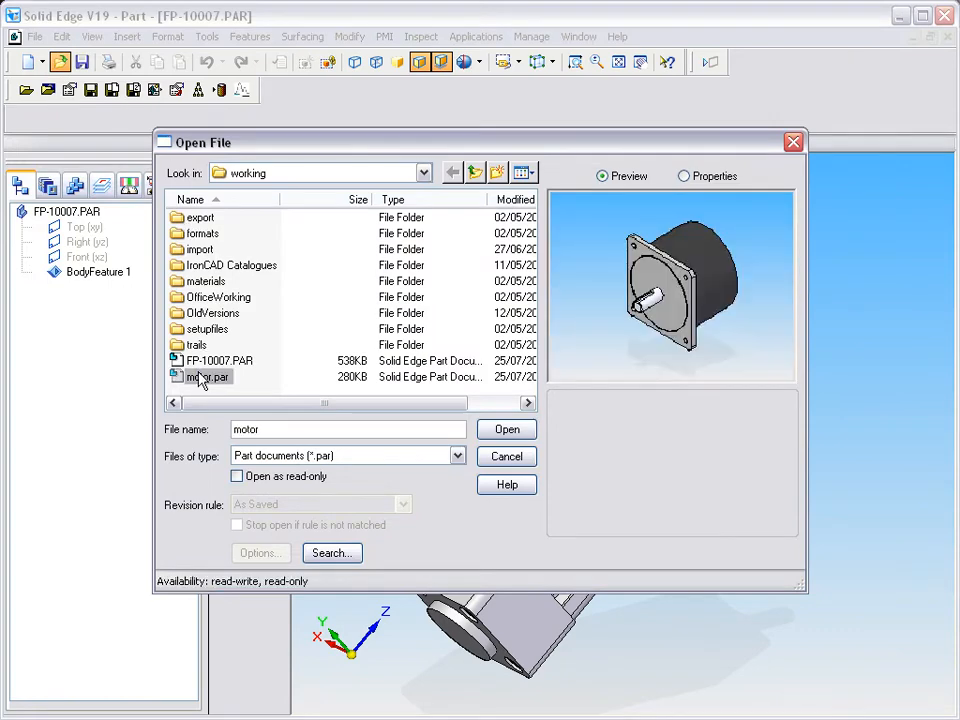
pyautogui.click(507, 430)
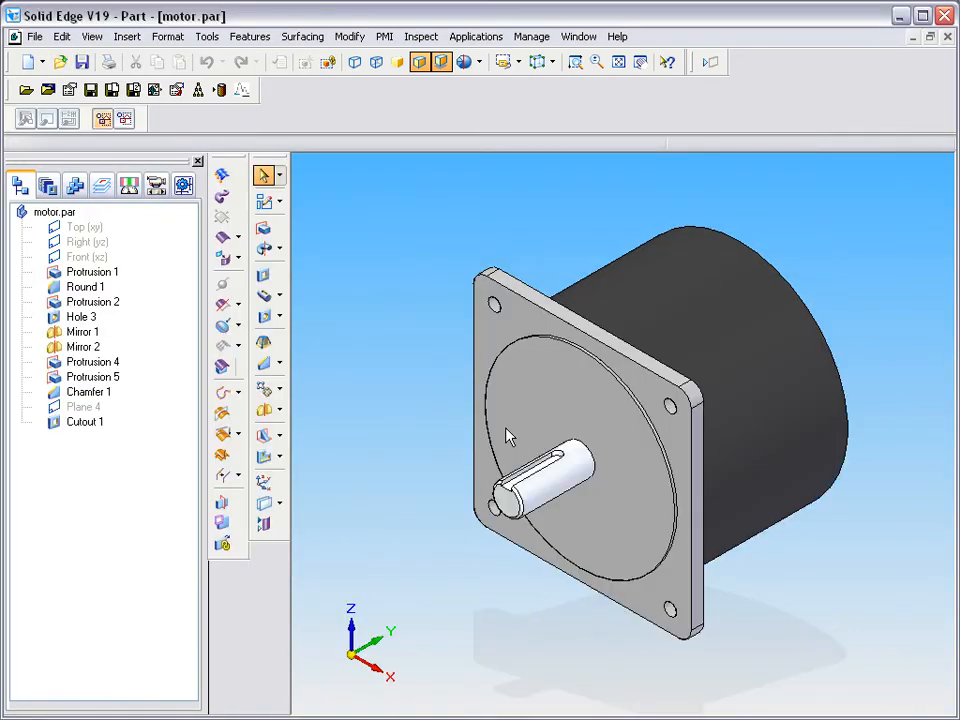
# Step: Start a managed save of motor.par and generate a part number of type Electrical/Electronic Devices
pyautogui.click(90, 90)
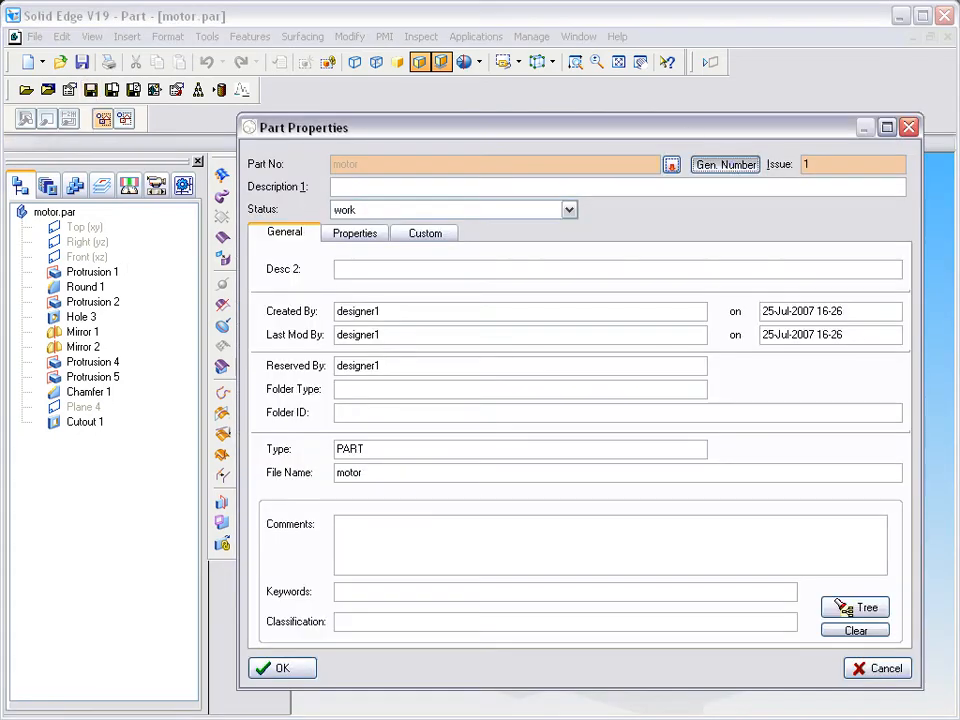
pyautogui.click(673, 167)
pyautogui.click(610, 290)
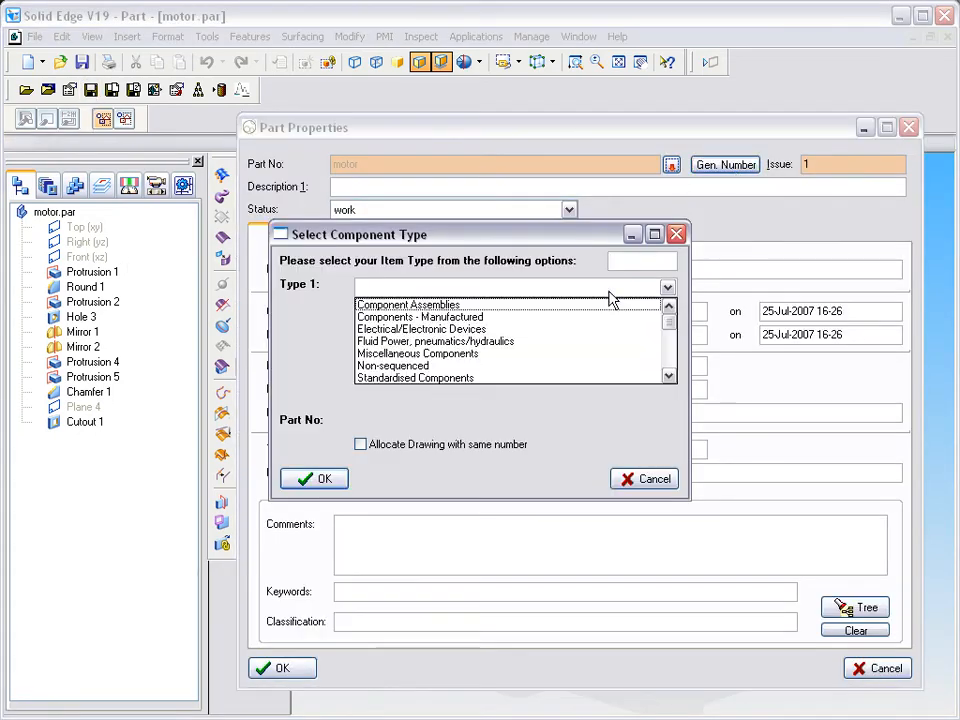
pyautogui.click(456, 330)
pyautogui.click(317, 479)
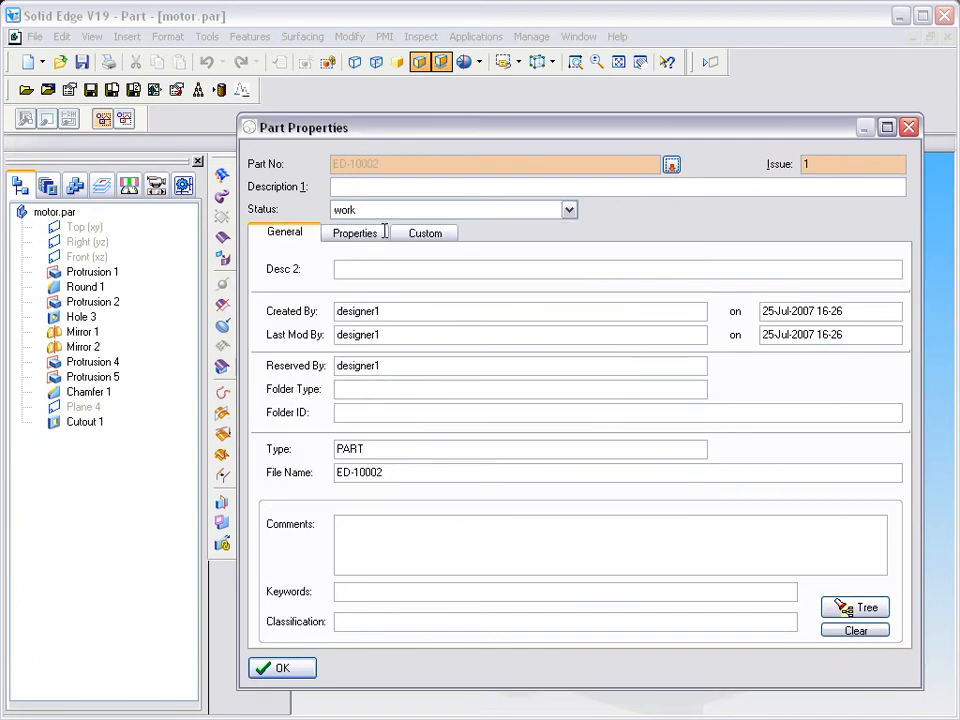
# Step: Enter the description "Stepping Motor" for the motor and try to confirm its part properties without custom attribute values
pyautogui.click(385, 186)
pyautogui.write('Stepping Motor')
pyautogui.click(284, 668)
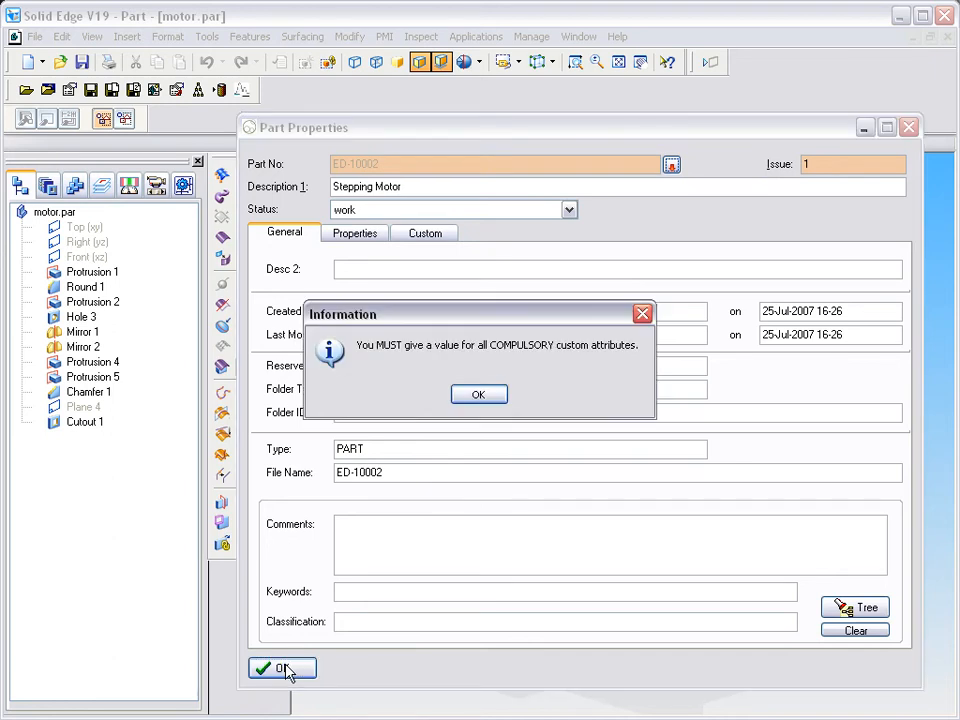
pyautogui.click(480, 396)
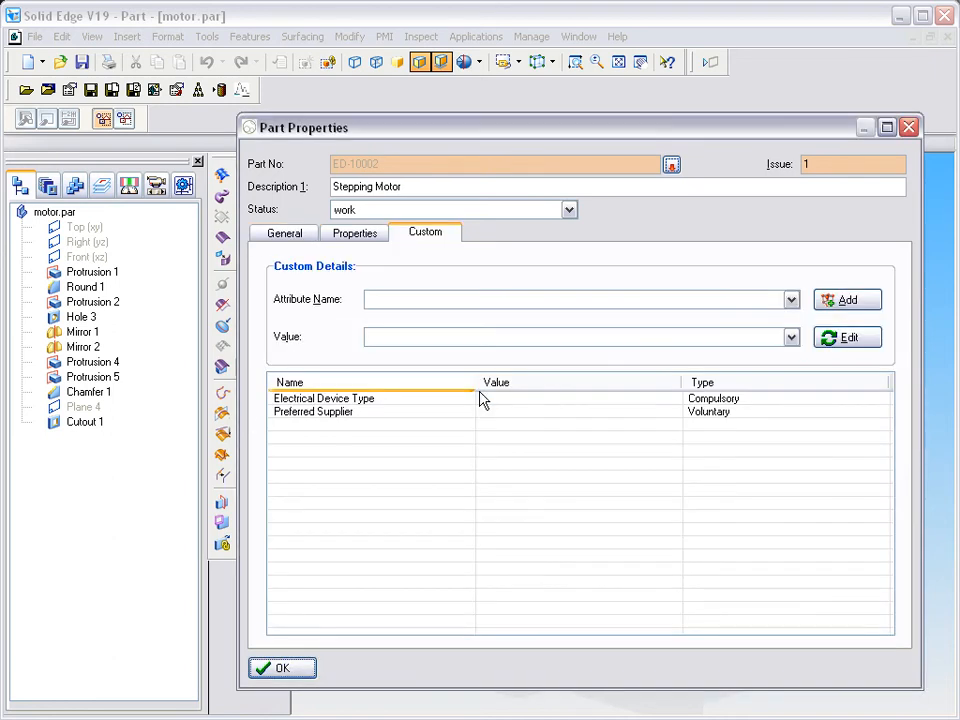
# Step: Set the motor's compulsory Electrical Device Type attribute to Step Motor
pyautogui.click(521, 401)
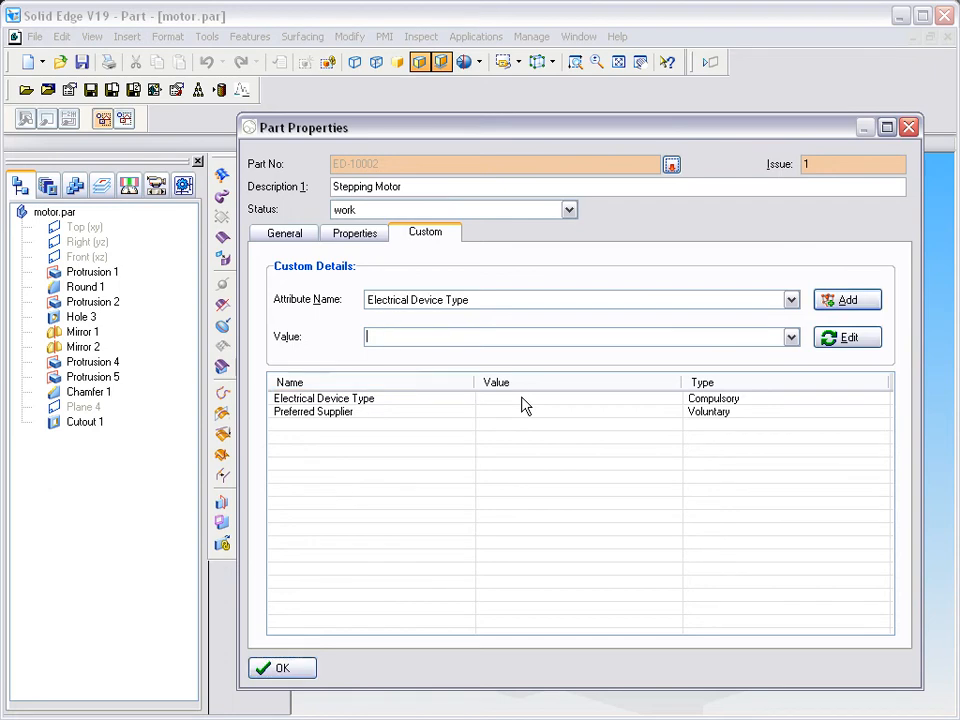
pyautogui.click(791, 337)
pyautogui.click(658, 419)
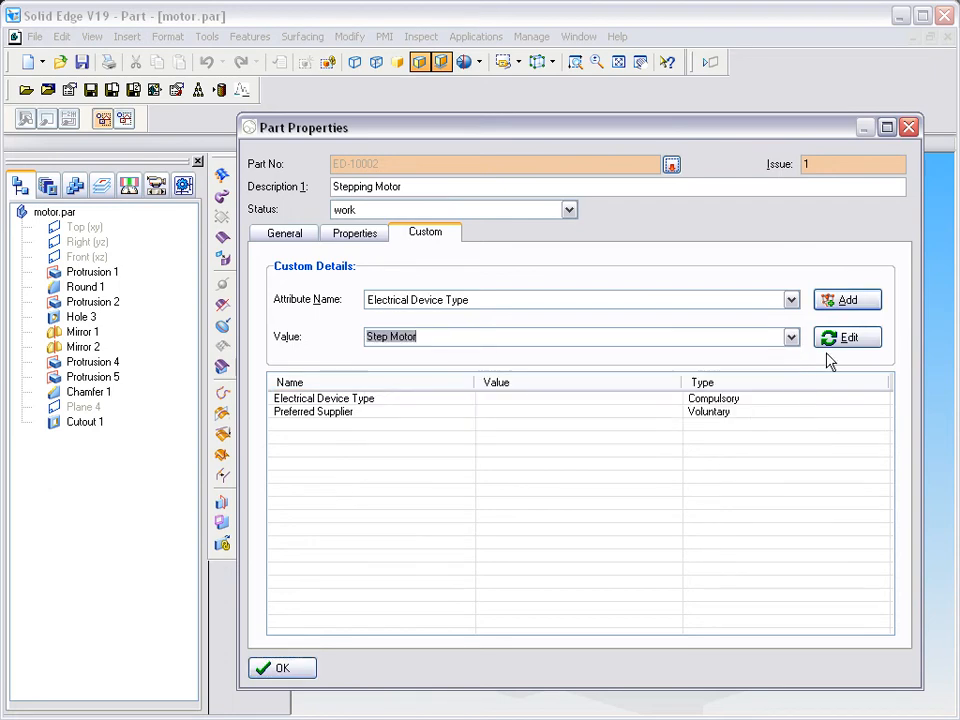
pyautogui.click(846, 302)
# Step: Set the motor's Preferred Supplier to RS Components, complete the managed save and close the save progress report
pyautogui.click(498, 412)
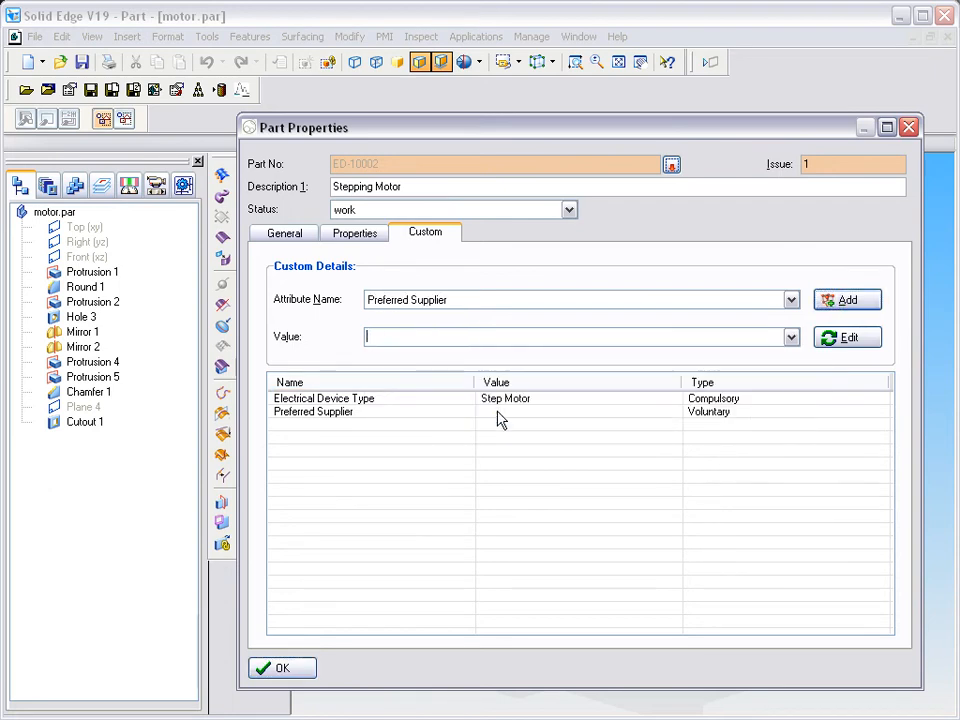
pyautogui.click(791, 337)
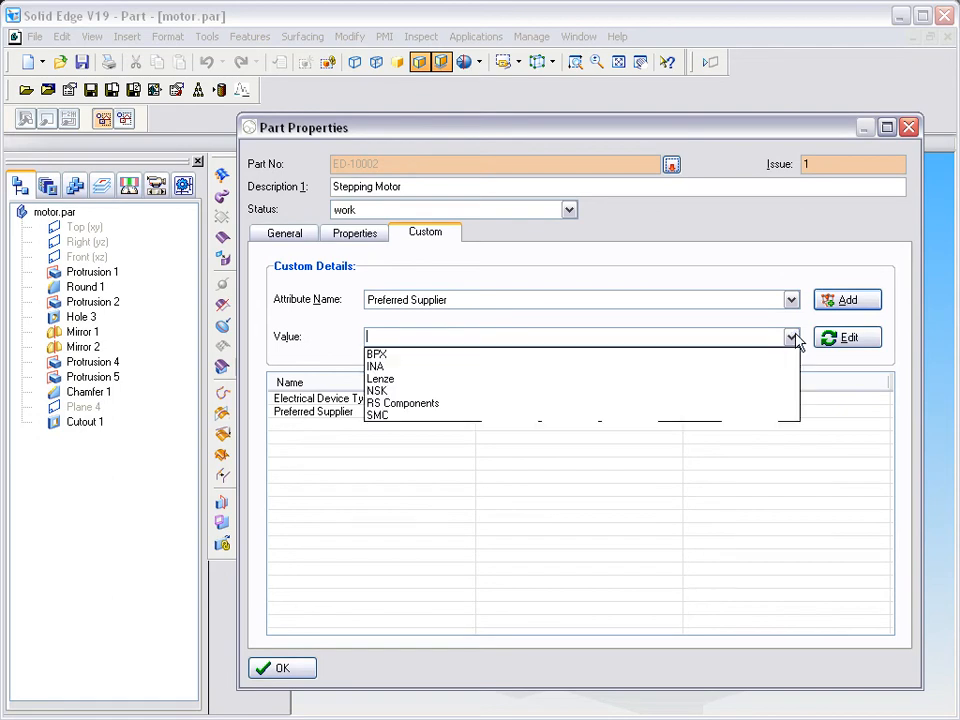
pyautogui.click(696, 405)
pyautogui.click(846, 302)
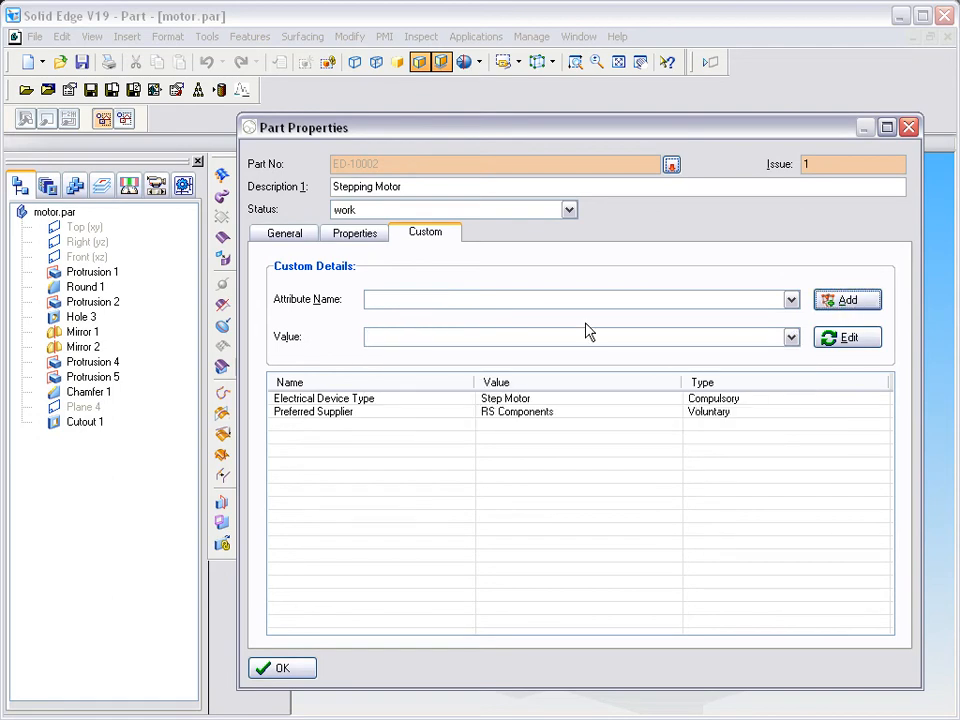
pyautogui.click(276, 669)
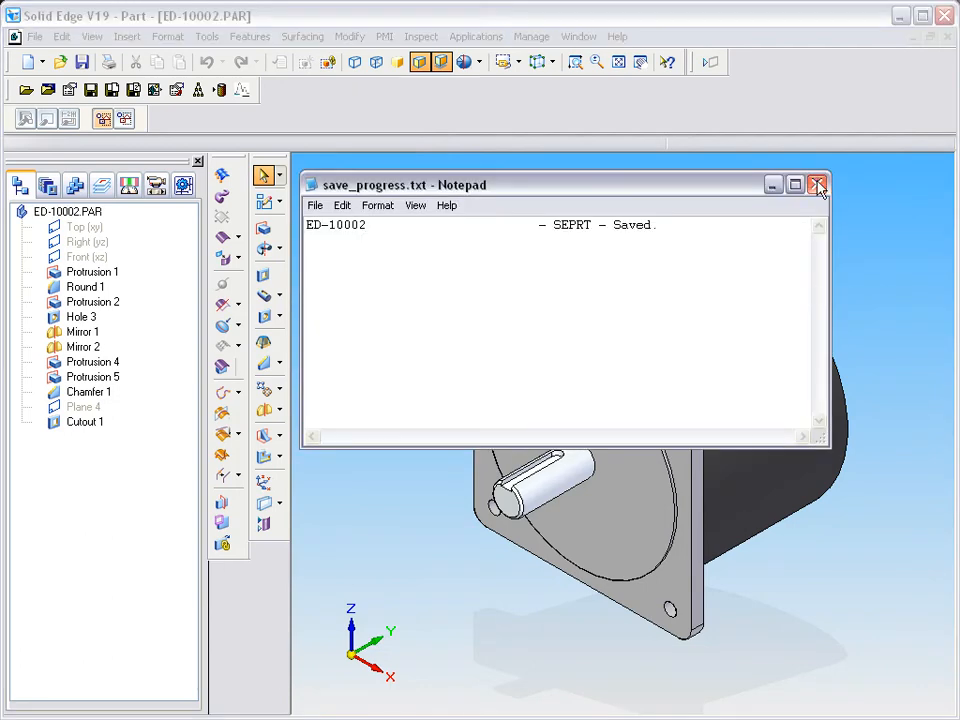
pyautogui.click(817, 185)
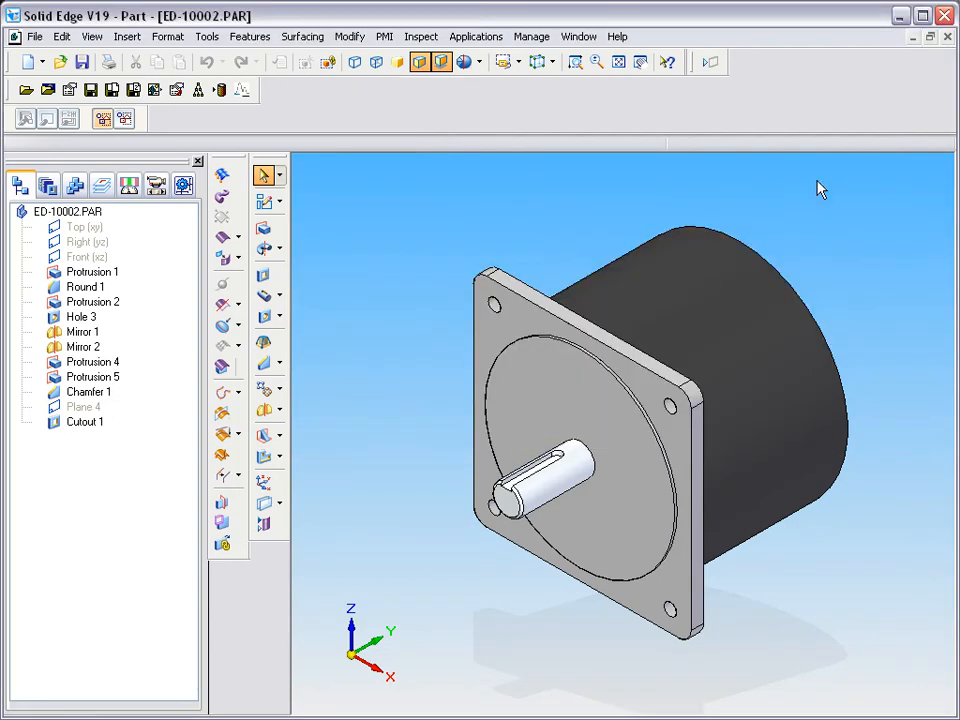
# Step: Close the saved motor part and switch to DesignDataManager to search for parts
pyautogui.click(30, 36)
pyautogui.click(86, 122)
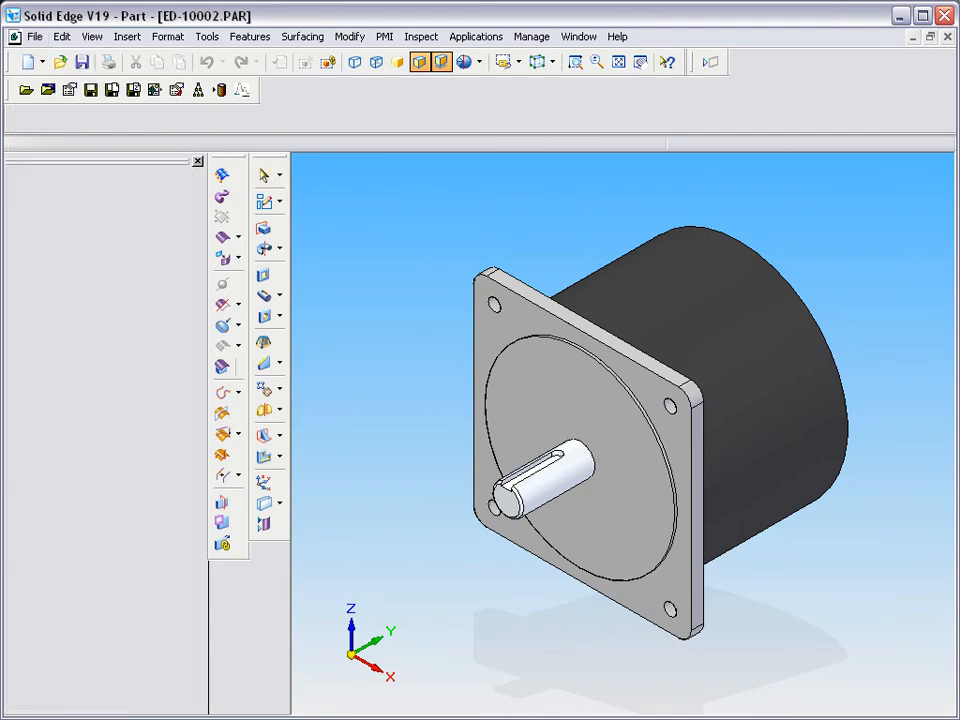
pyautogui.click(28, 98)
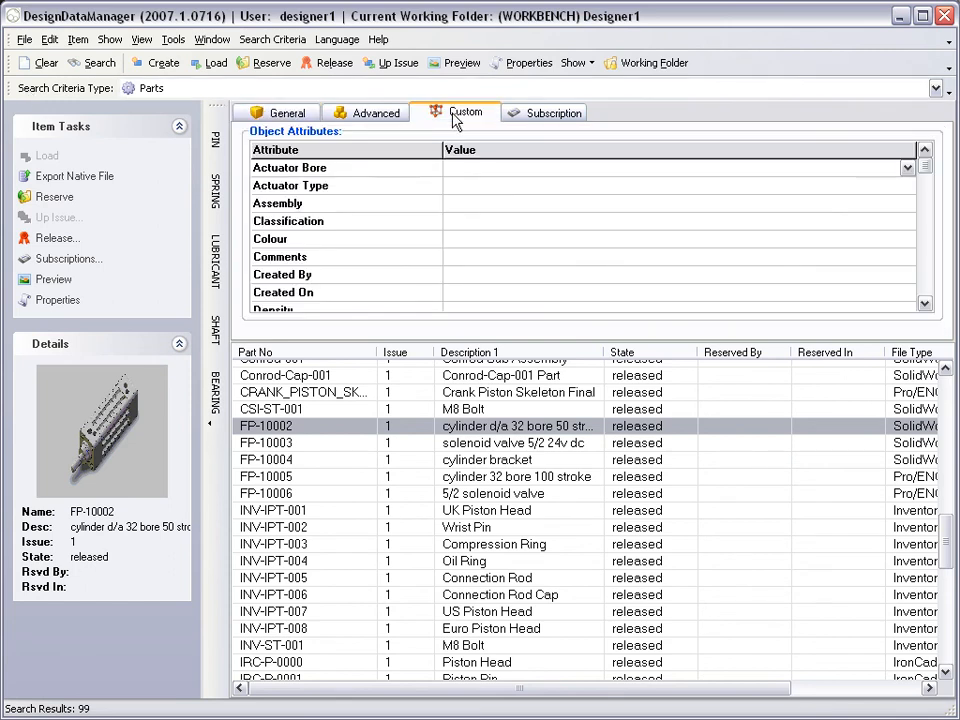
# Step: Search for parts by custom attributes, with Actuator Bore set to 32 and Actuator Type set to Linear
pyautogui.click(908, 168)
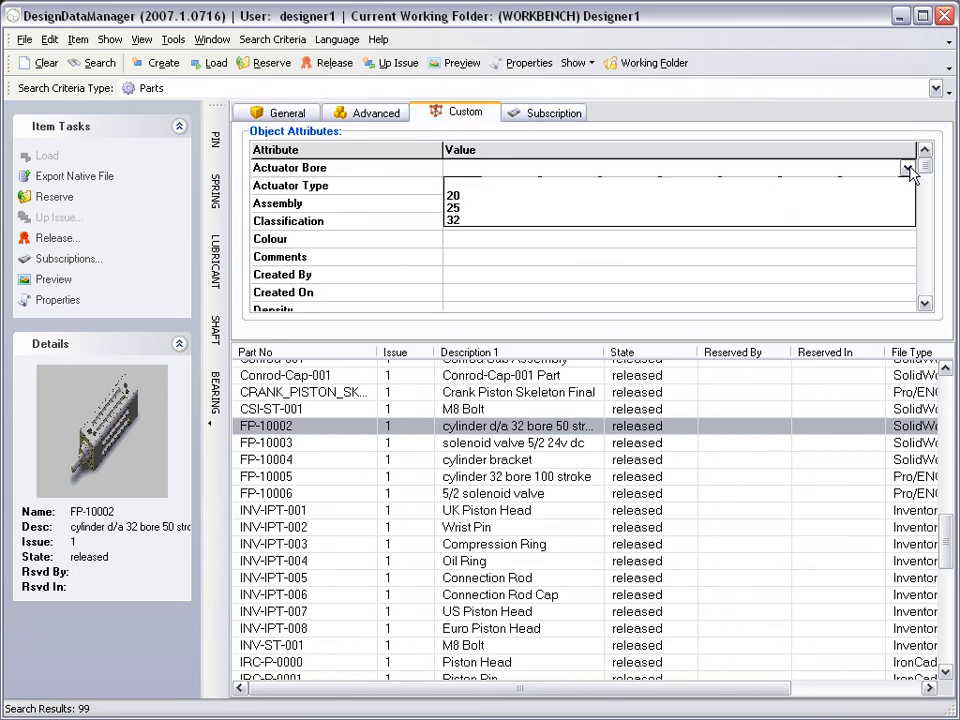
pyautogui.click(455, 217)
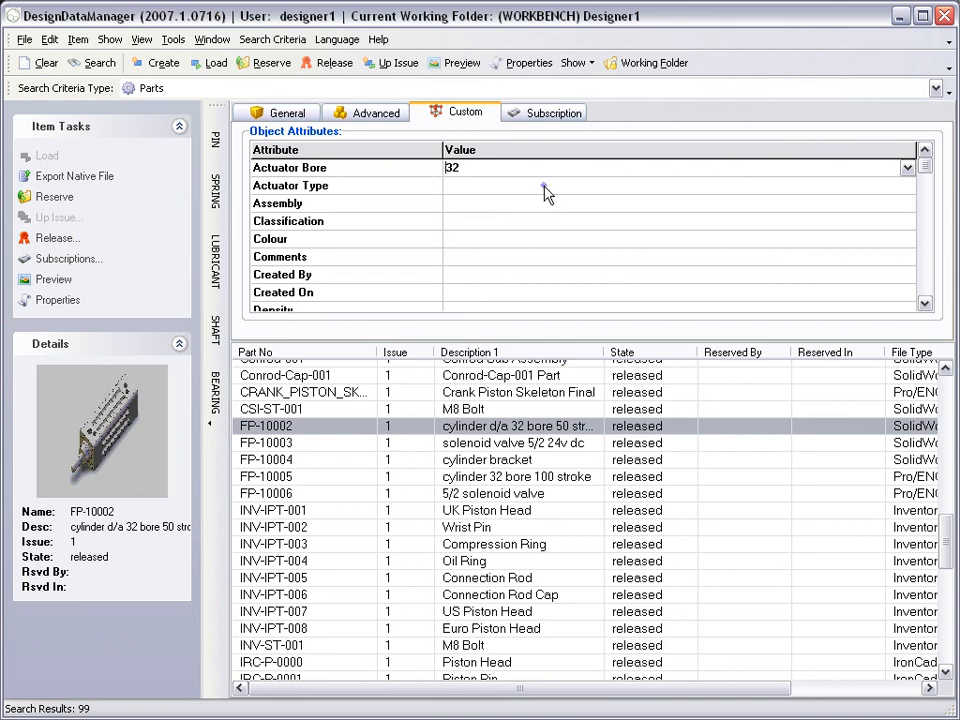
pyautogui.click(546, 187)
pyautogui.click(906, 186)
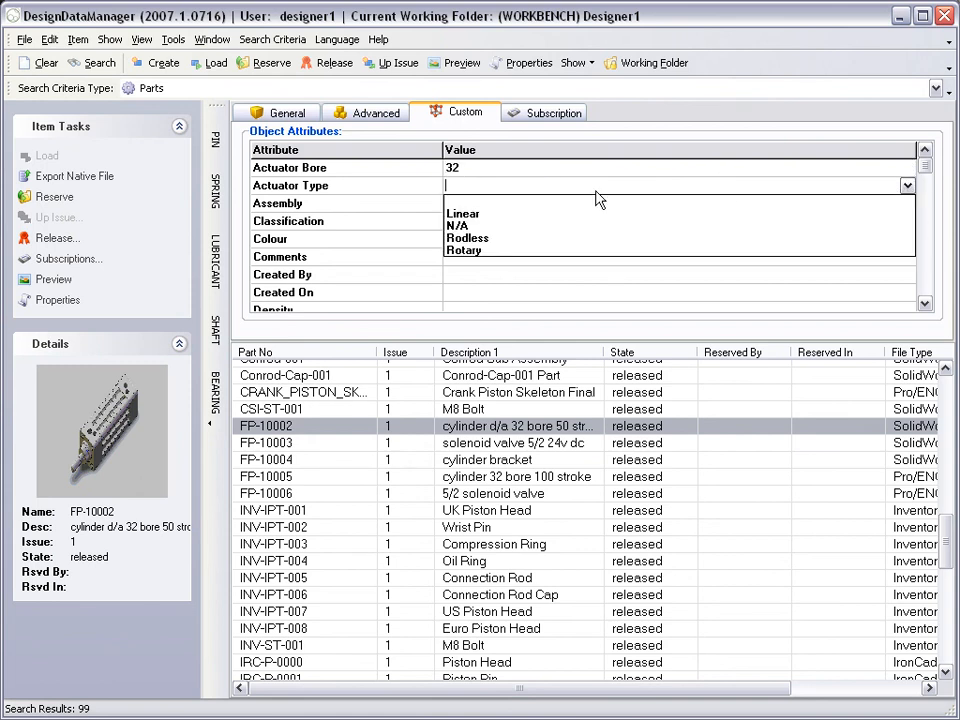
pyautogui.click(468, 213)
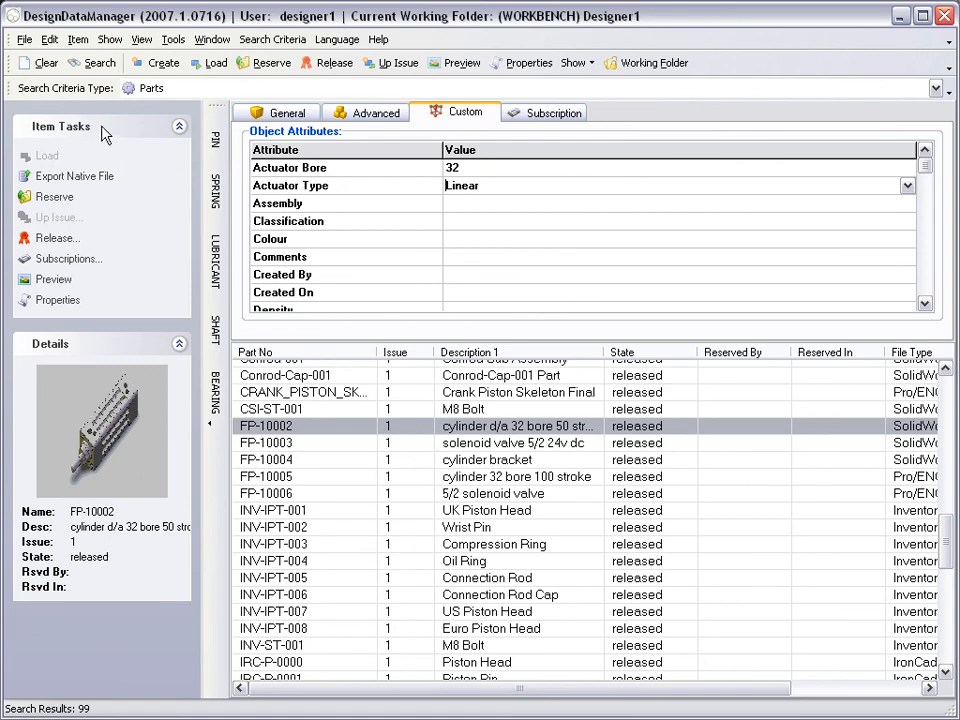
pyautogui.click(78, 58)
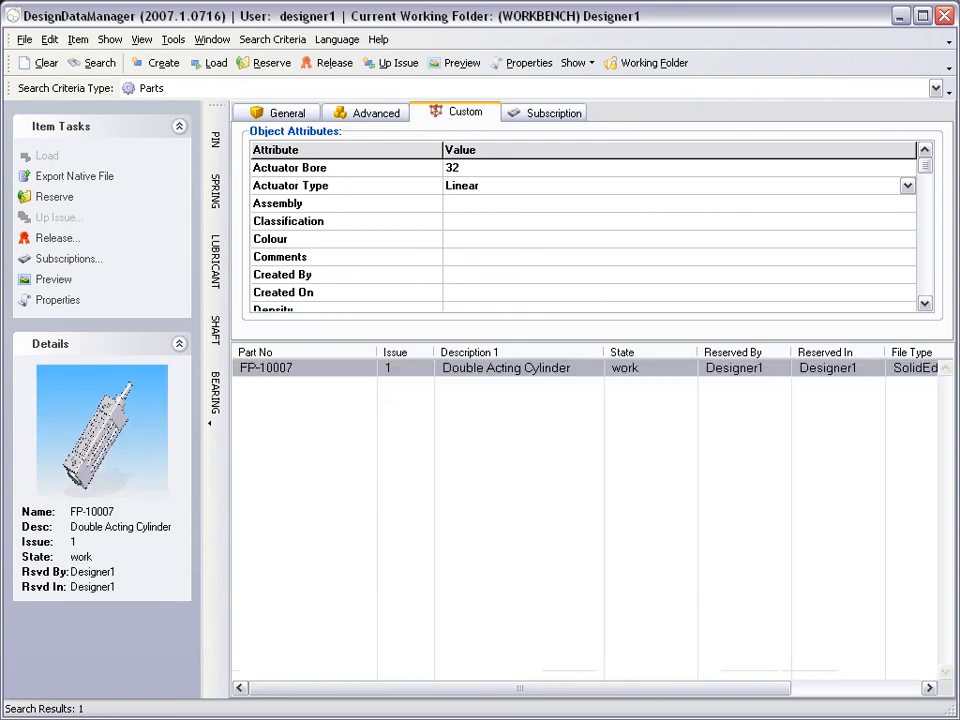